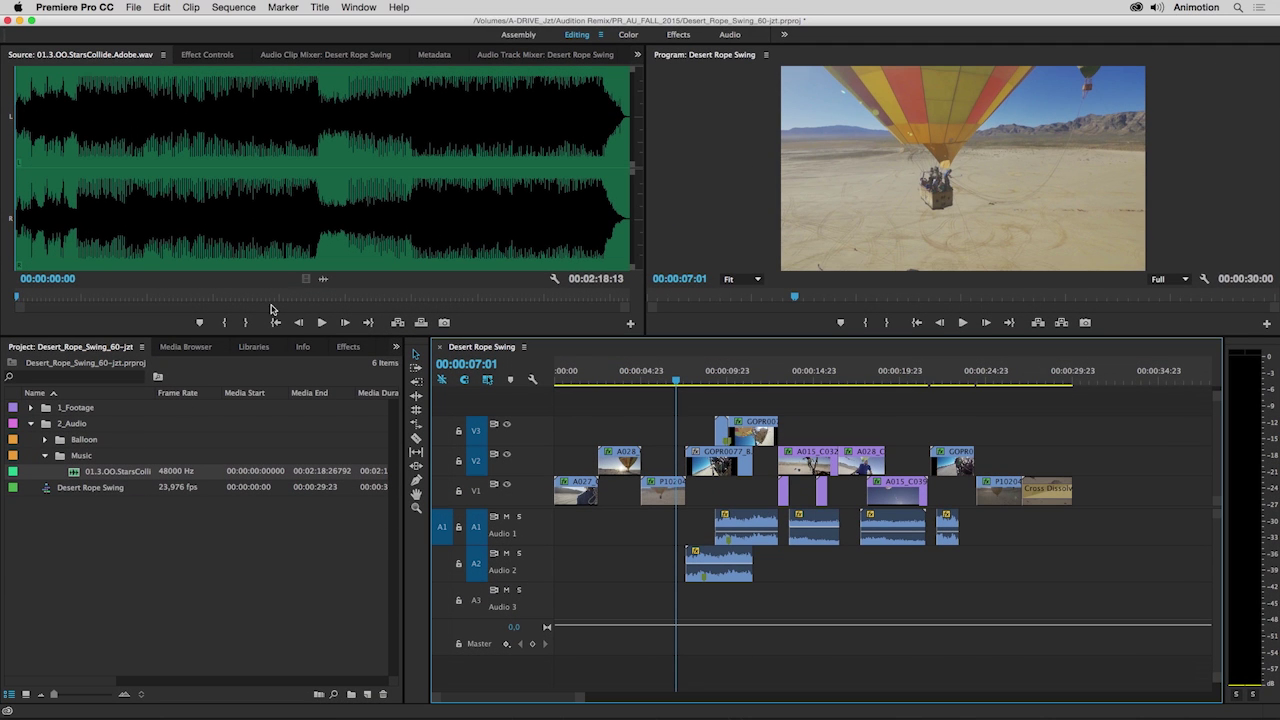
Place the StarsCollide clip on Audio 3 at 00:00, then zoom out to show its full 2:18 length
drag(326, 280, 564, 612)
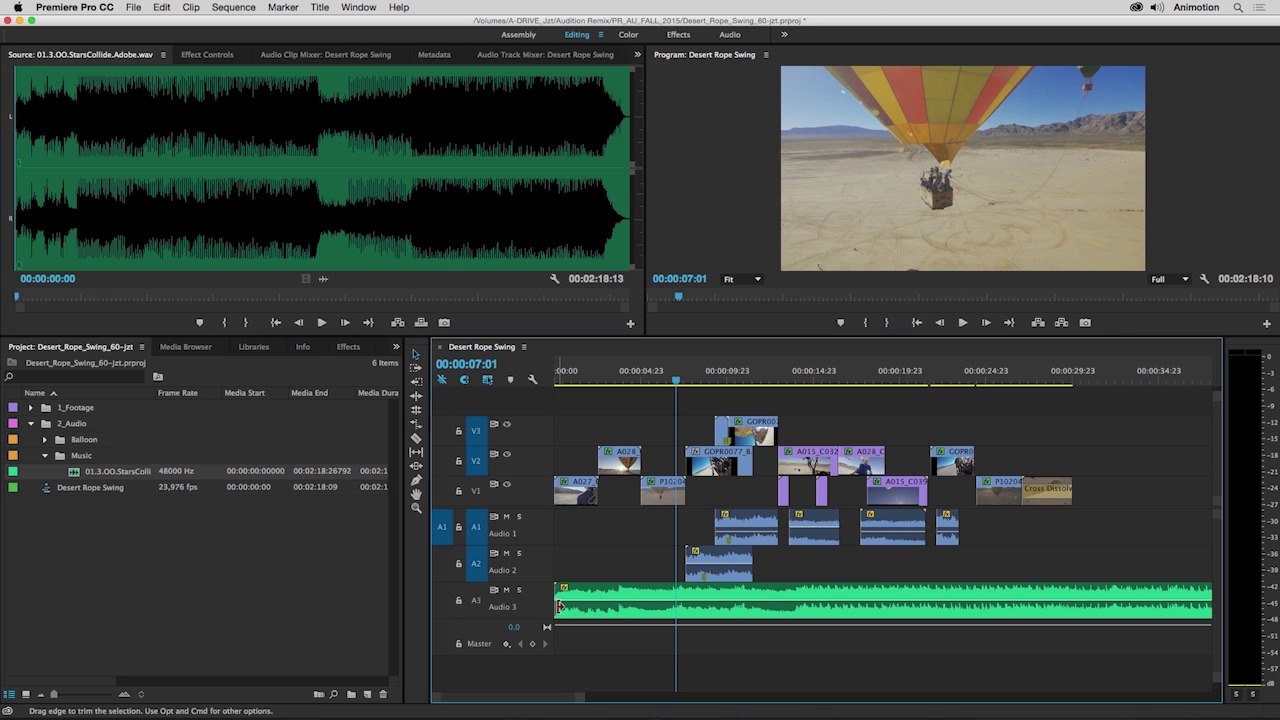
mouse_move(560, 605)
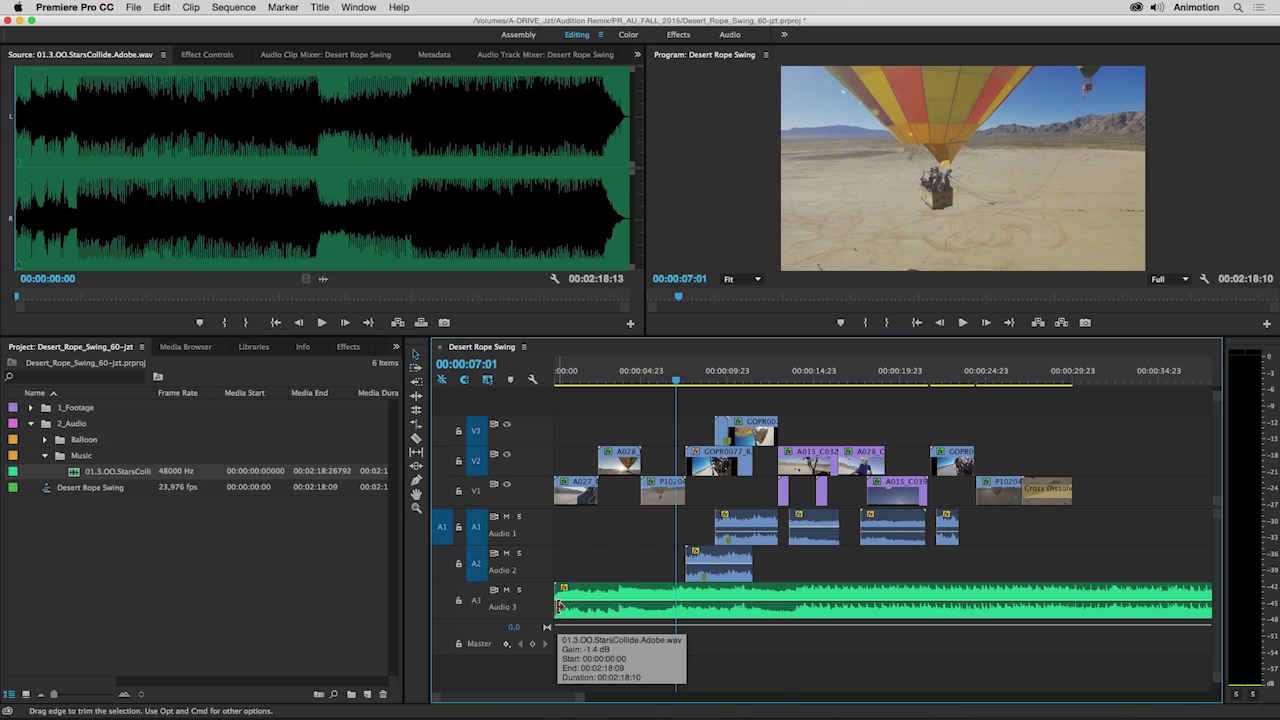
key(minus)
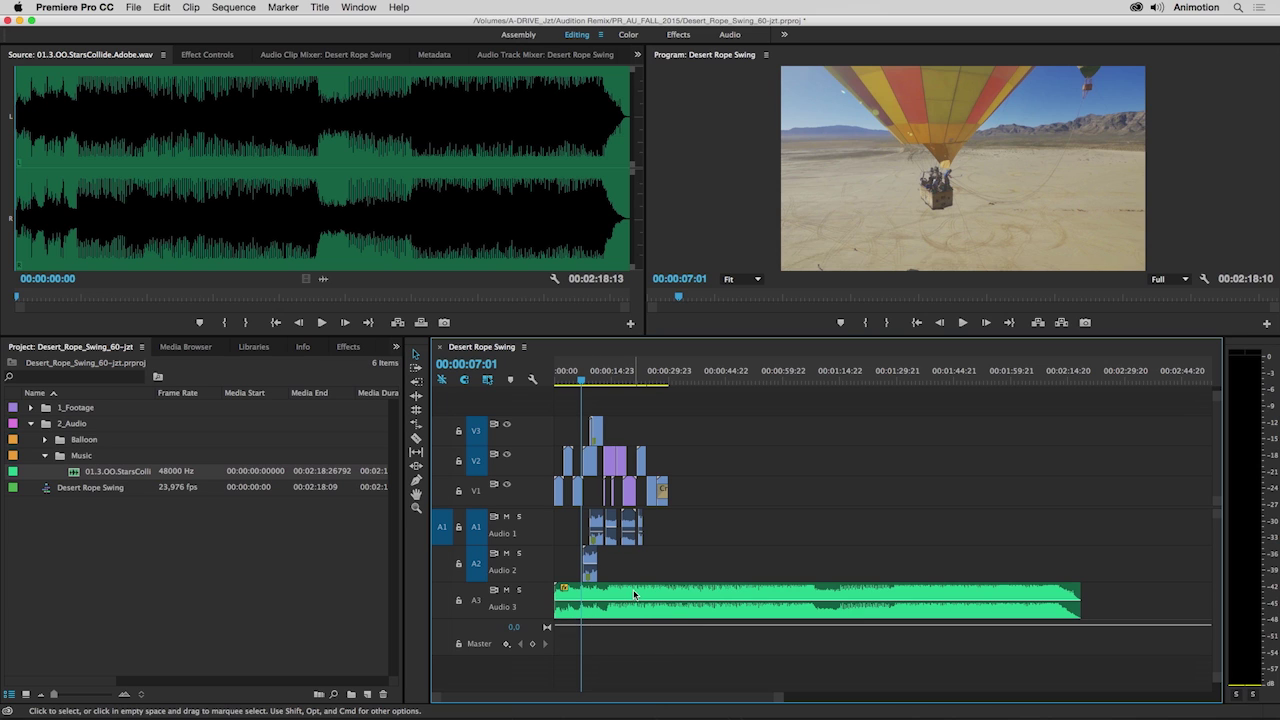
click(634, 595)
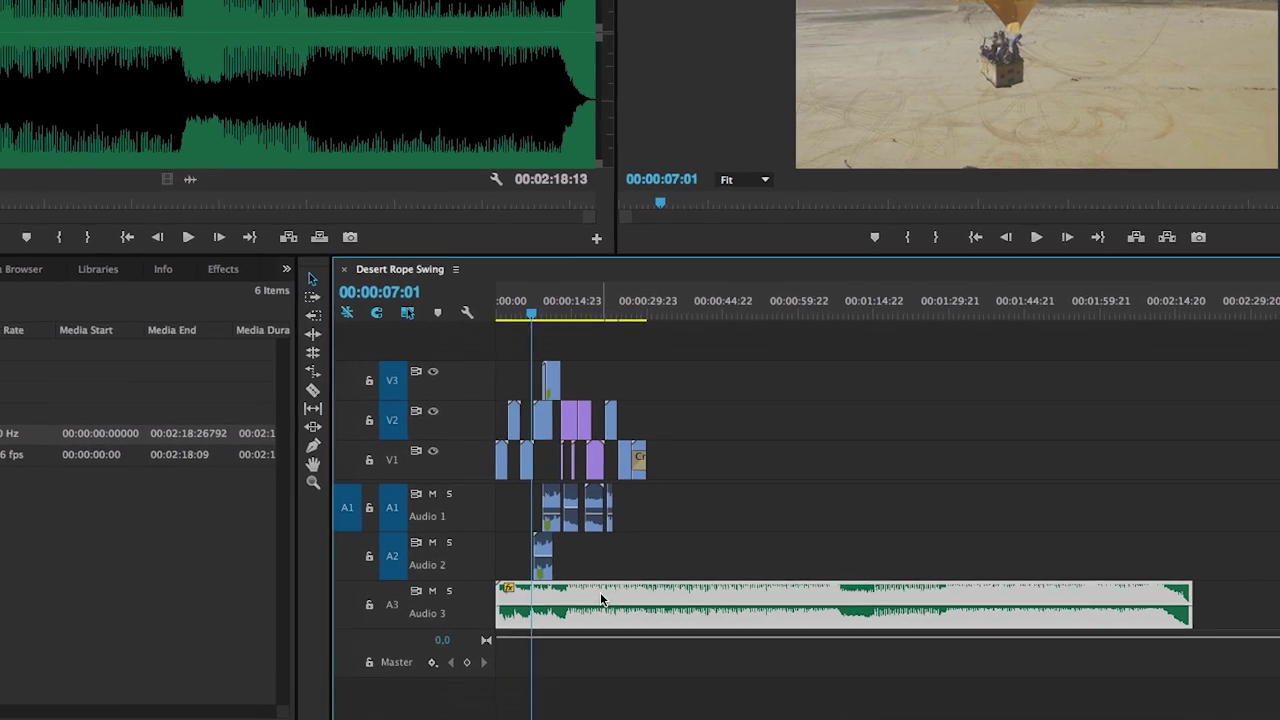
right_click(634, 596)
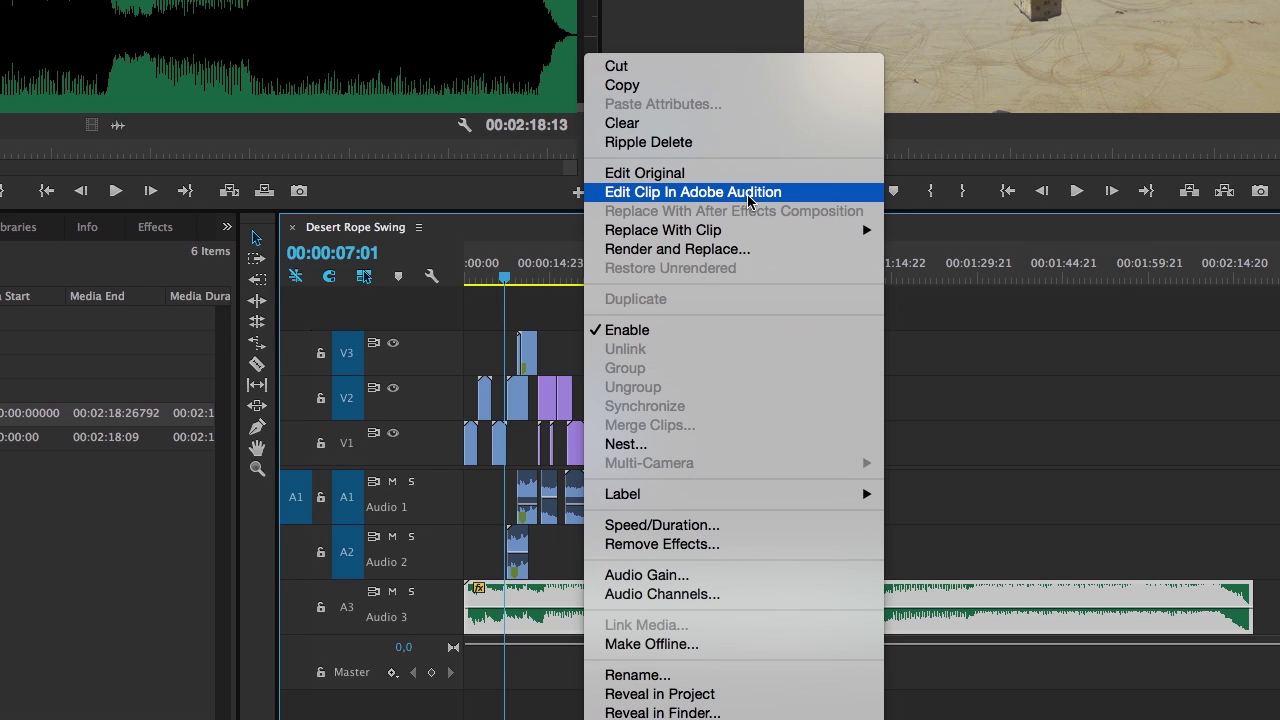
click(533, 215)
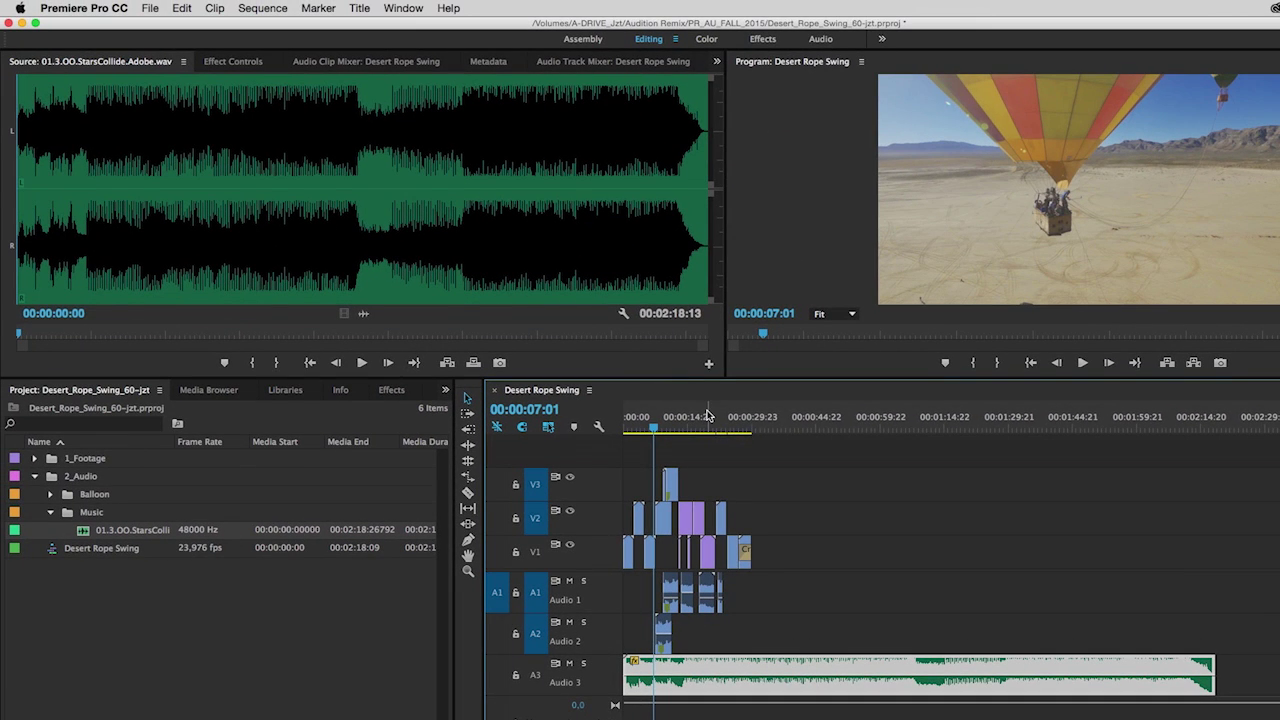
drag(707, 414, 690, 414)
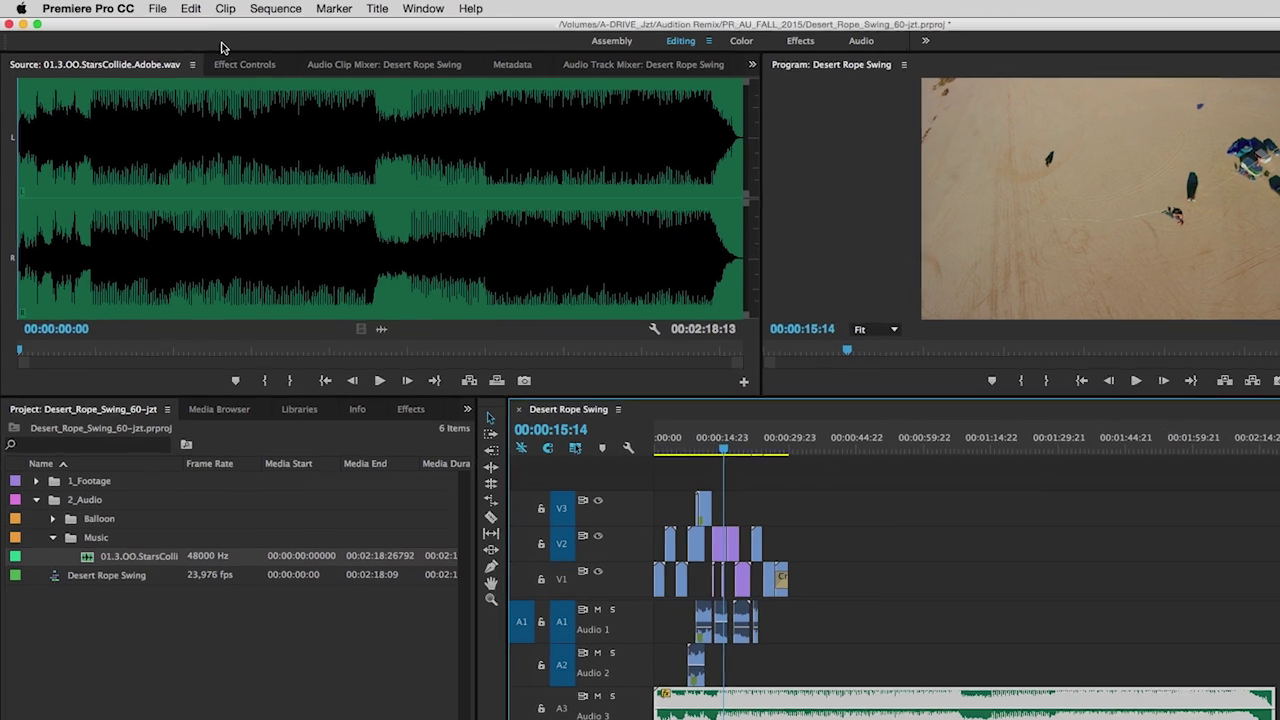
Send the sequence to Audition as 'Desert Rope Swing music' with Render Audio Clip Effects enabled
click(181, 8)
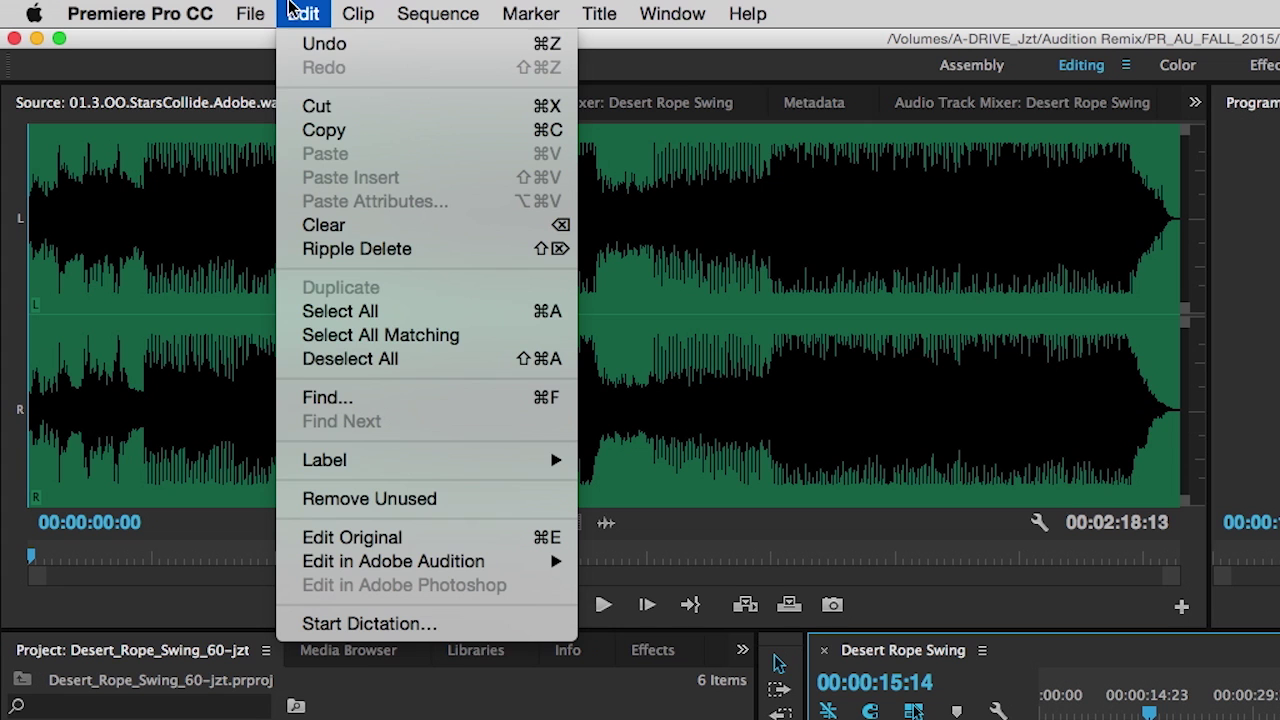
mouse_move(393, 561)
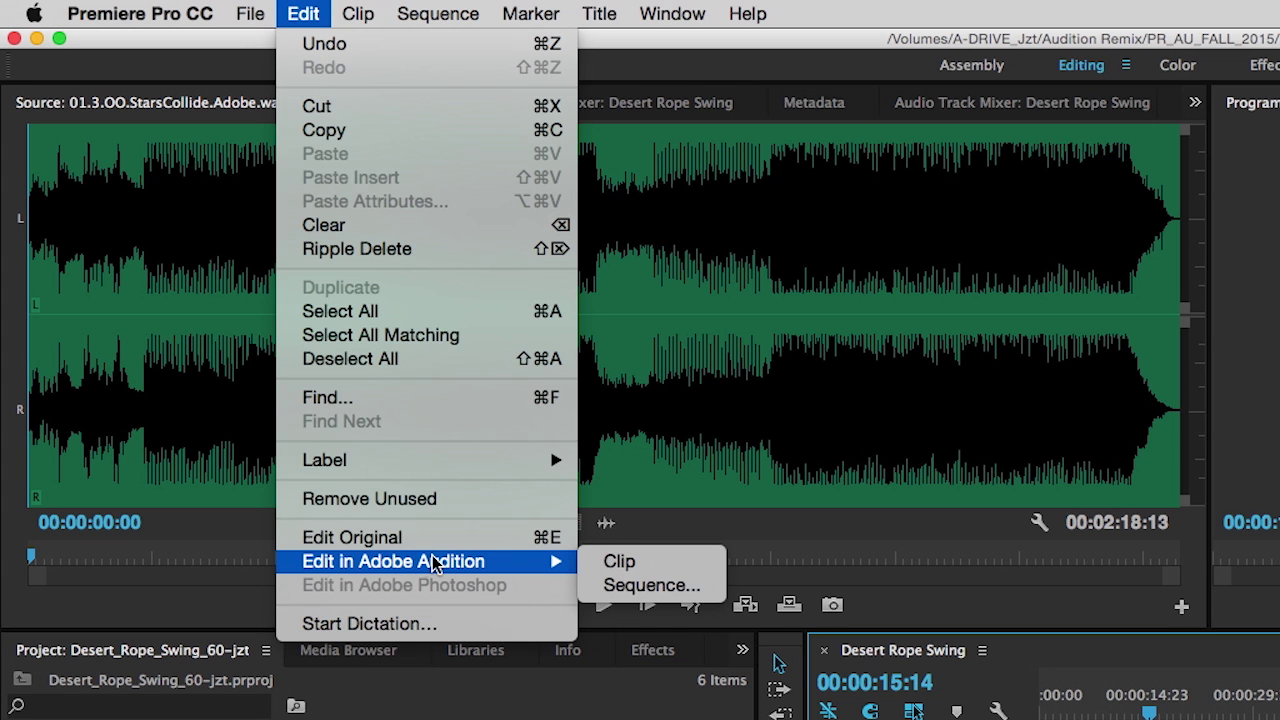
click(663, 588)
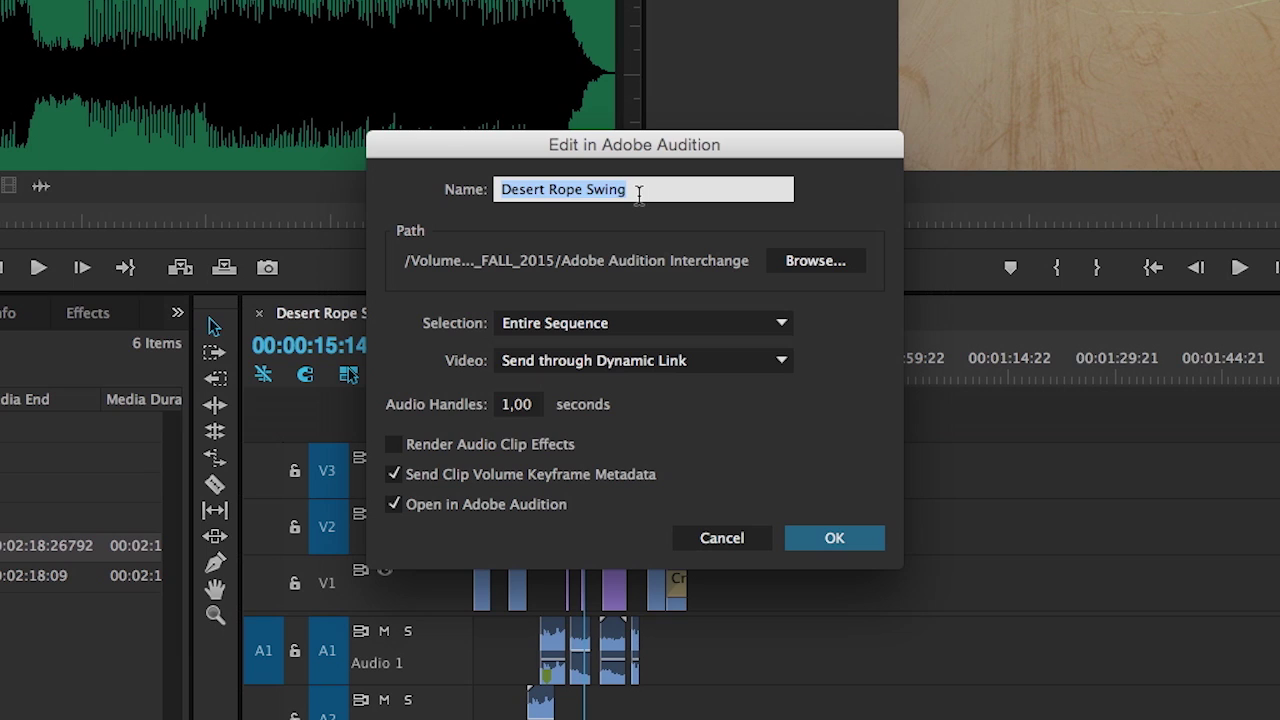
click(640, 190)
text(musi)
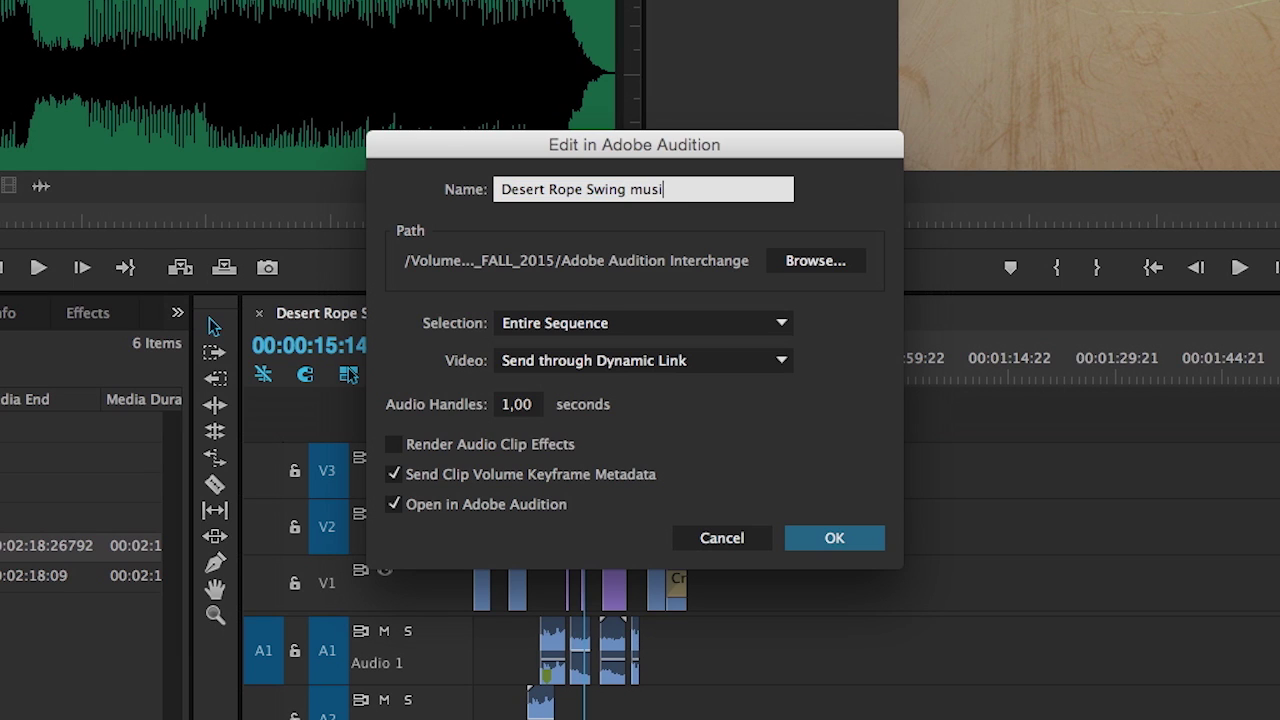
text(c)
click(500, 450)
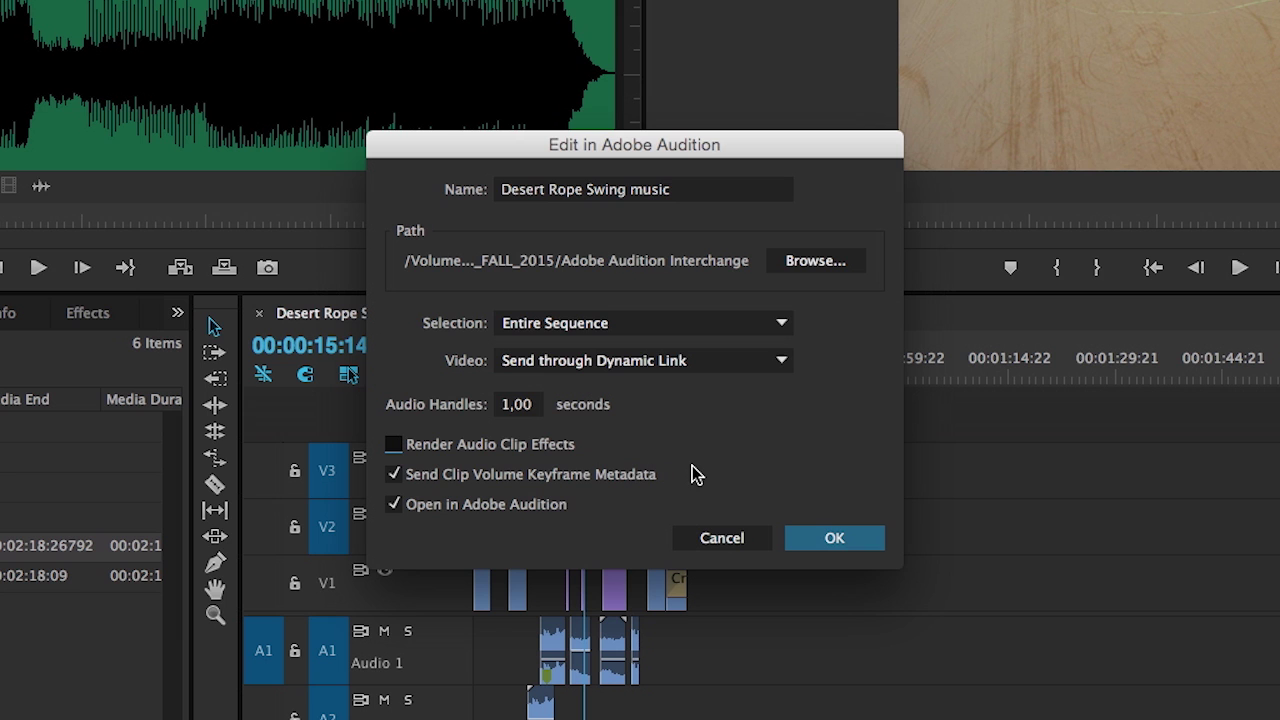
click(810, 545)
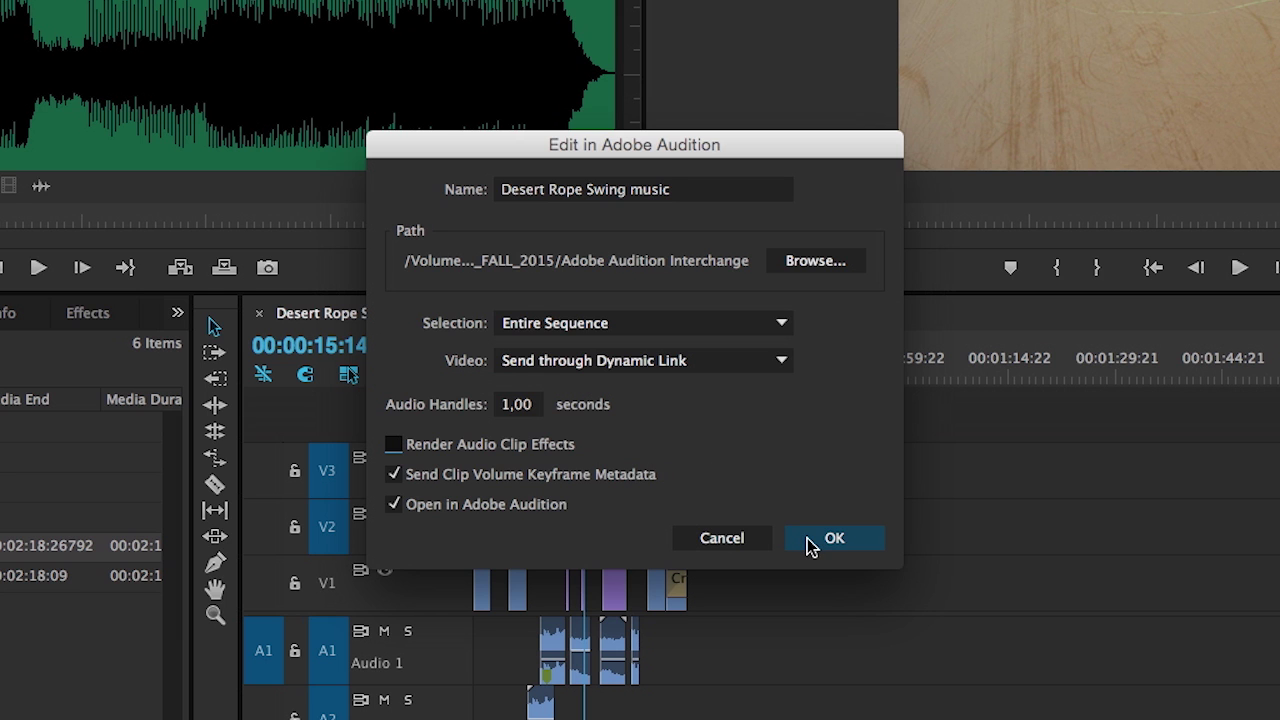
click(812, 545)
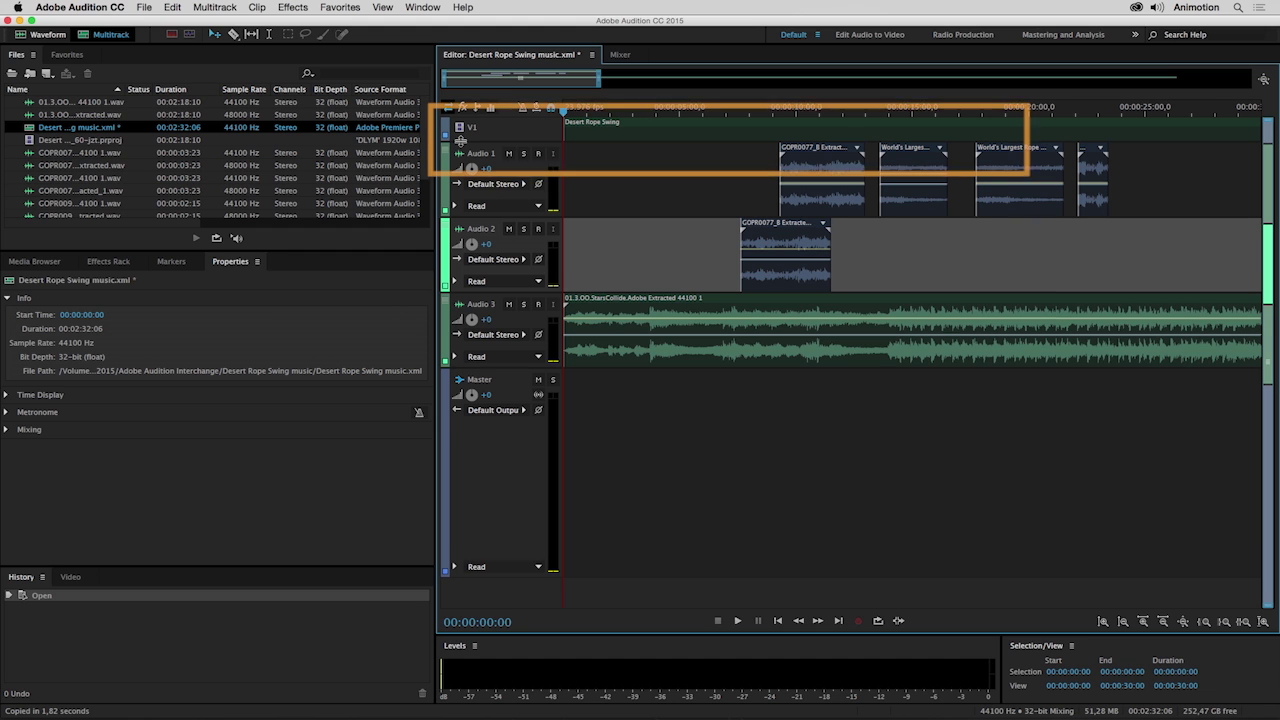
Enlarge the V1 track, dock the Video panel top-left, preview playback, and select the Audio 3 clip
drag(460, 142, 464, 166)
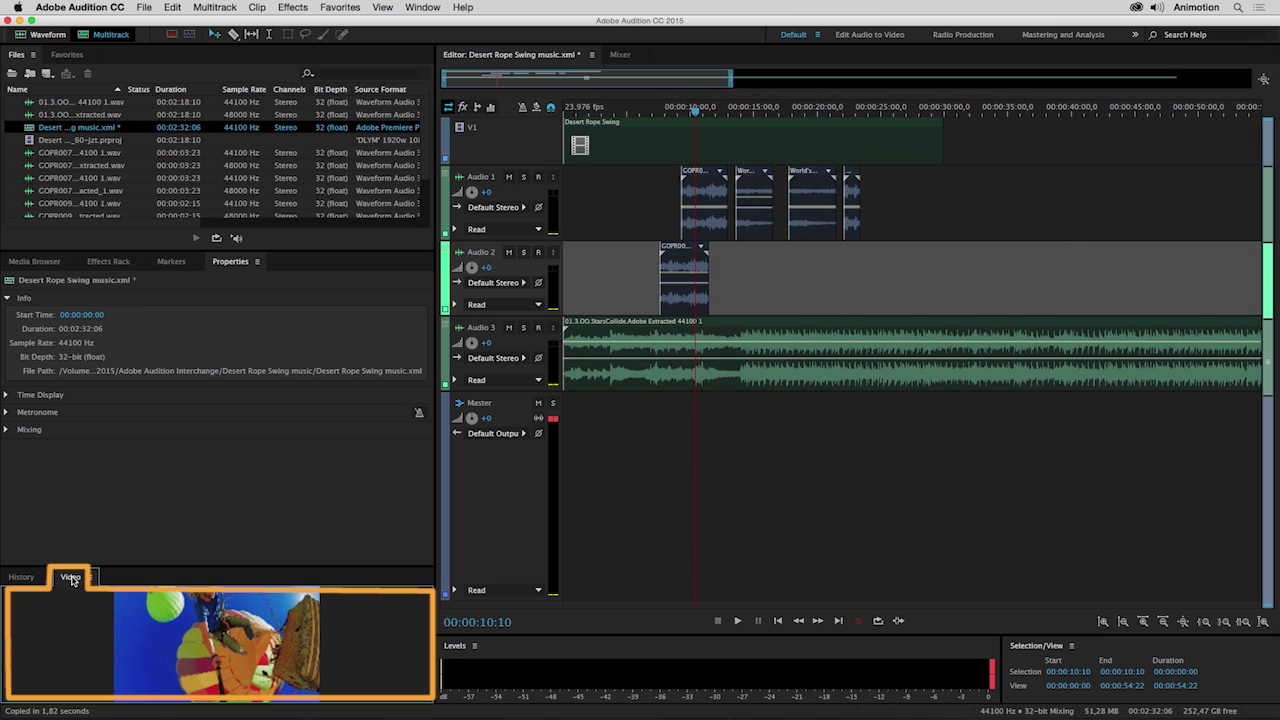
mouse_move(76, 577)
mouse_down()
mouse_move(127, 495)
mouse_move(156, 219)
mouse_move(138, 298)
mouse_up()
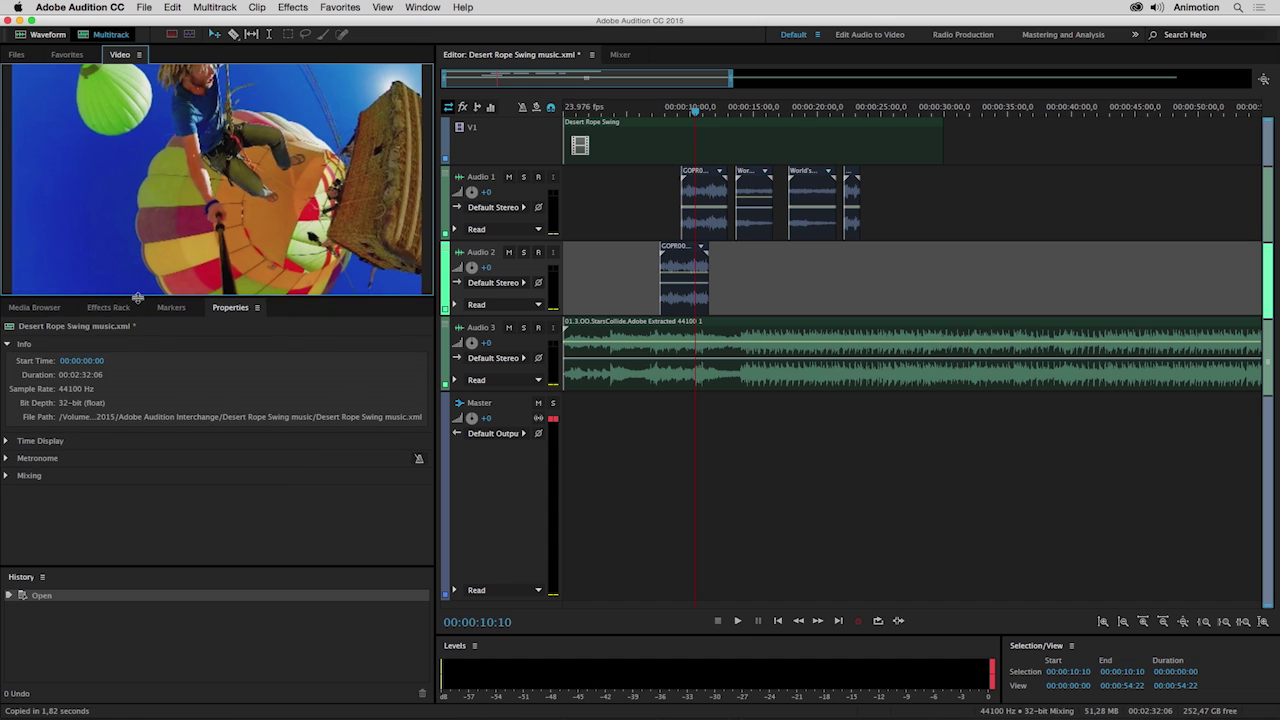
click(569, 110)
key(space)
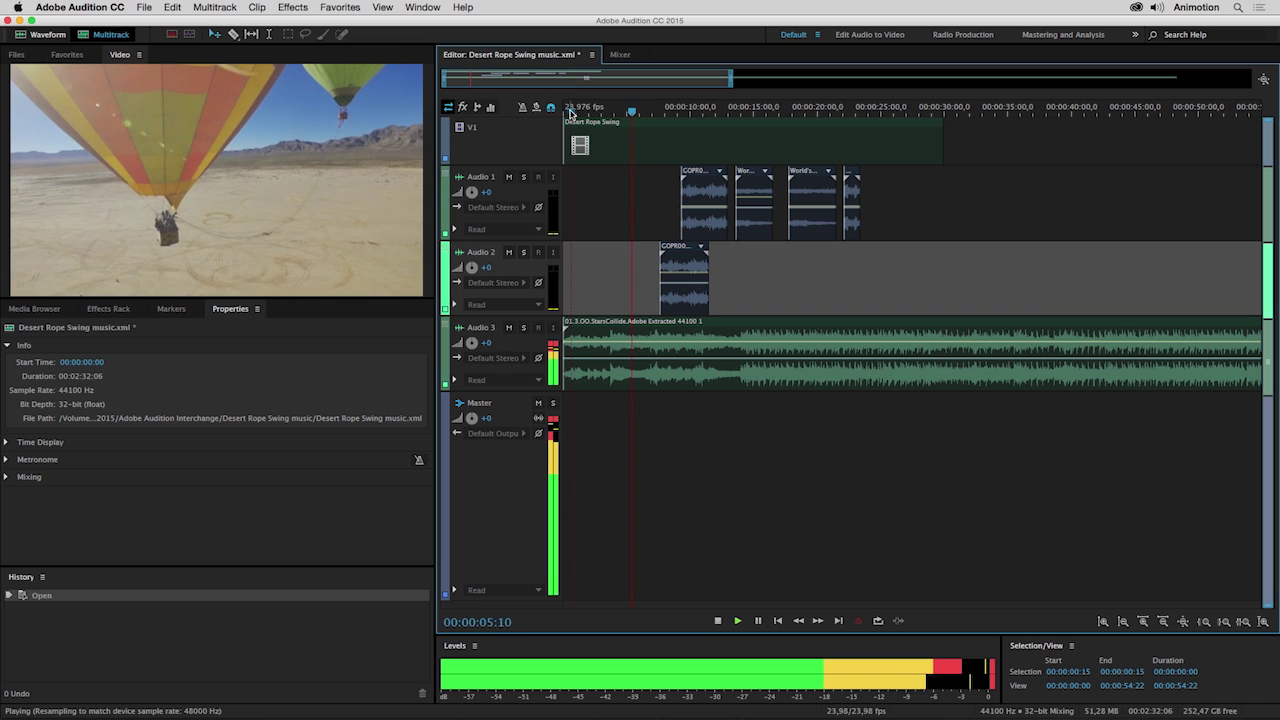
click(604, 160)
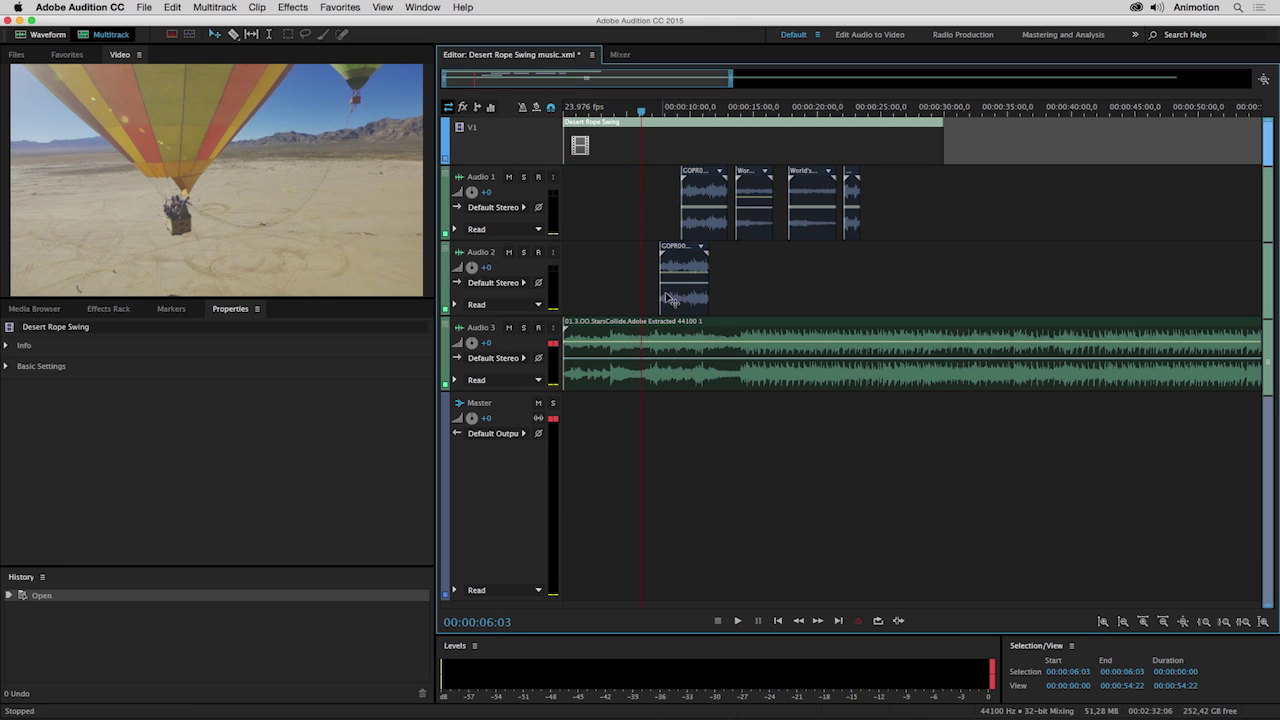
click(684, 354)
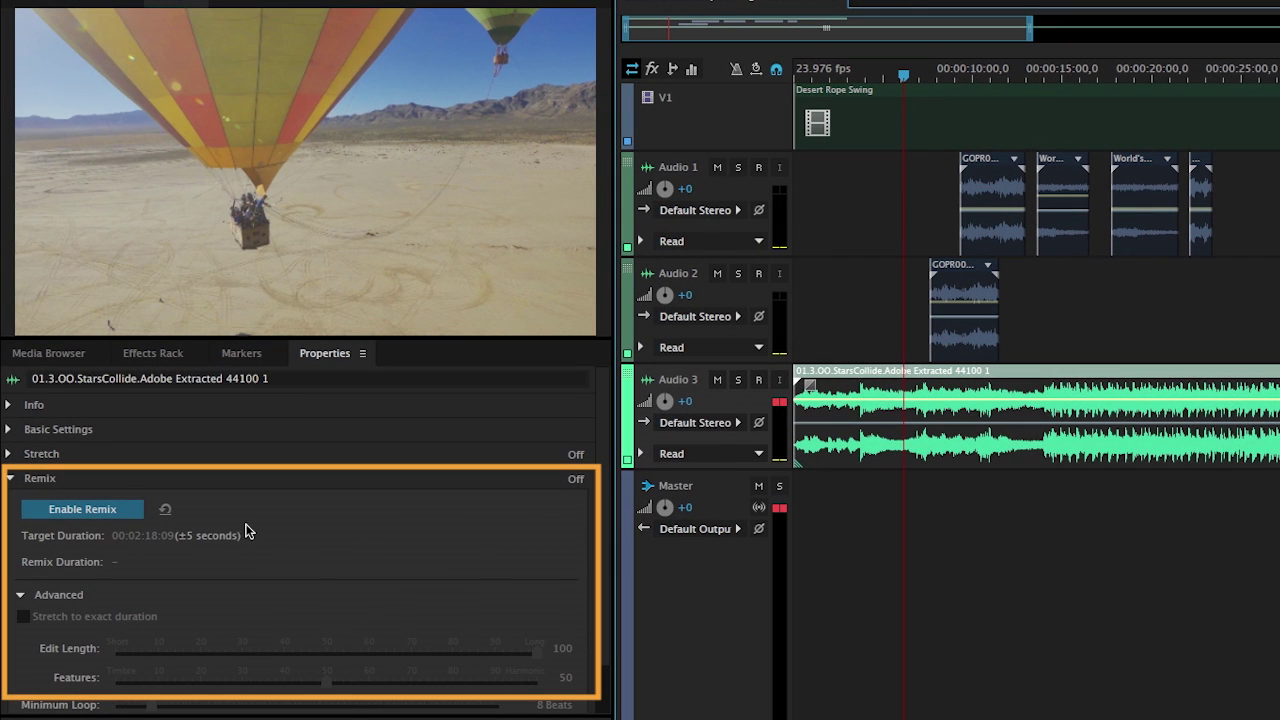
Enable Remix on the StarsCollide clip and shorten it to a 00:00:30:00 target duration
click(129, 514)
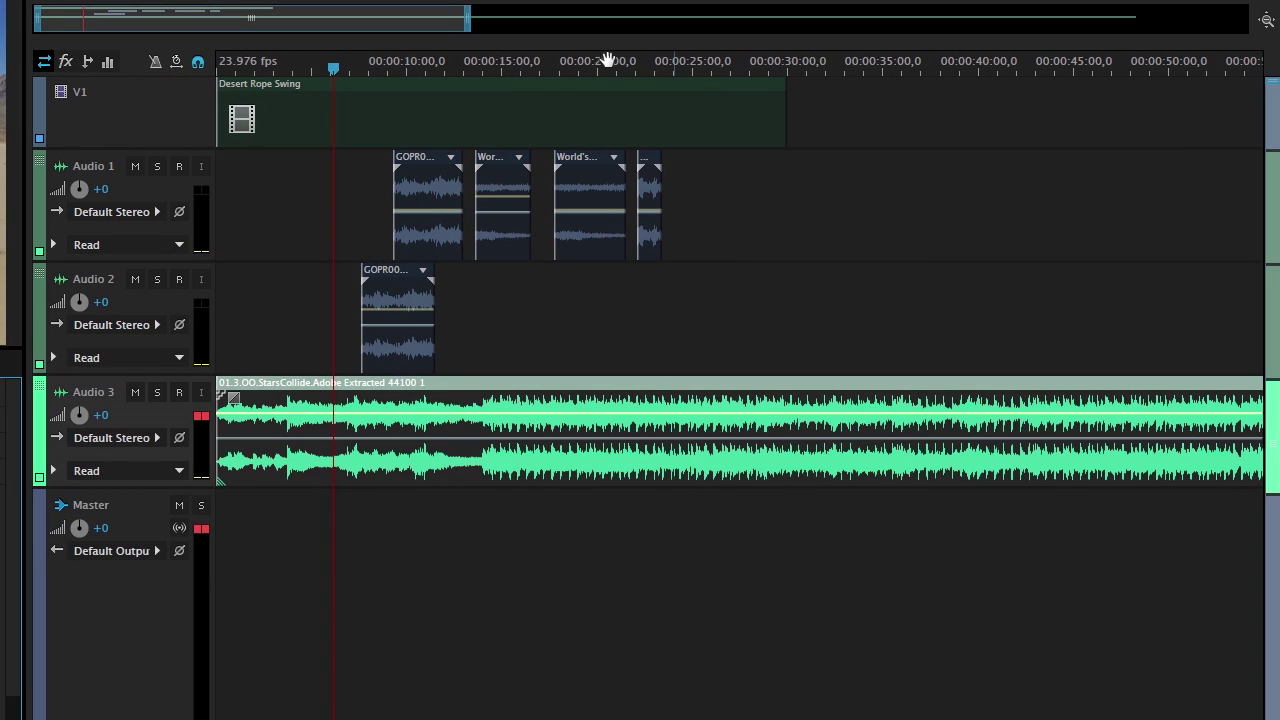
drag(466, 12, 1040, 24)
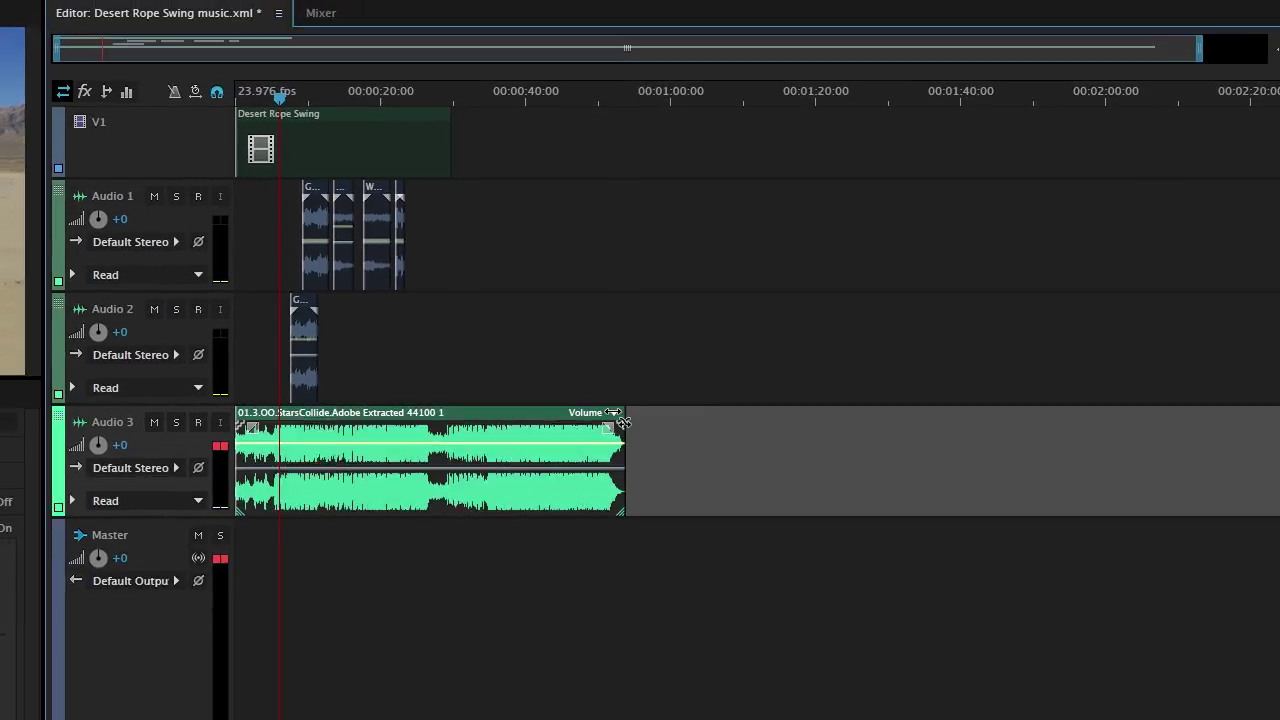
mouse_move(613, 412)
mouse_down()
mouse_move(382, 385)
mouse_move(450, 389)
mouse_up()
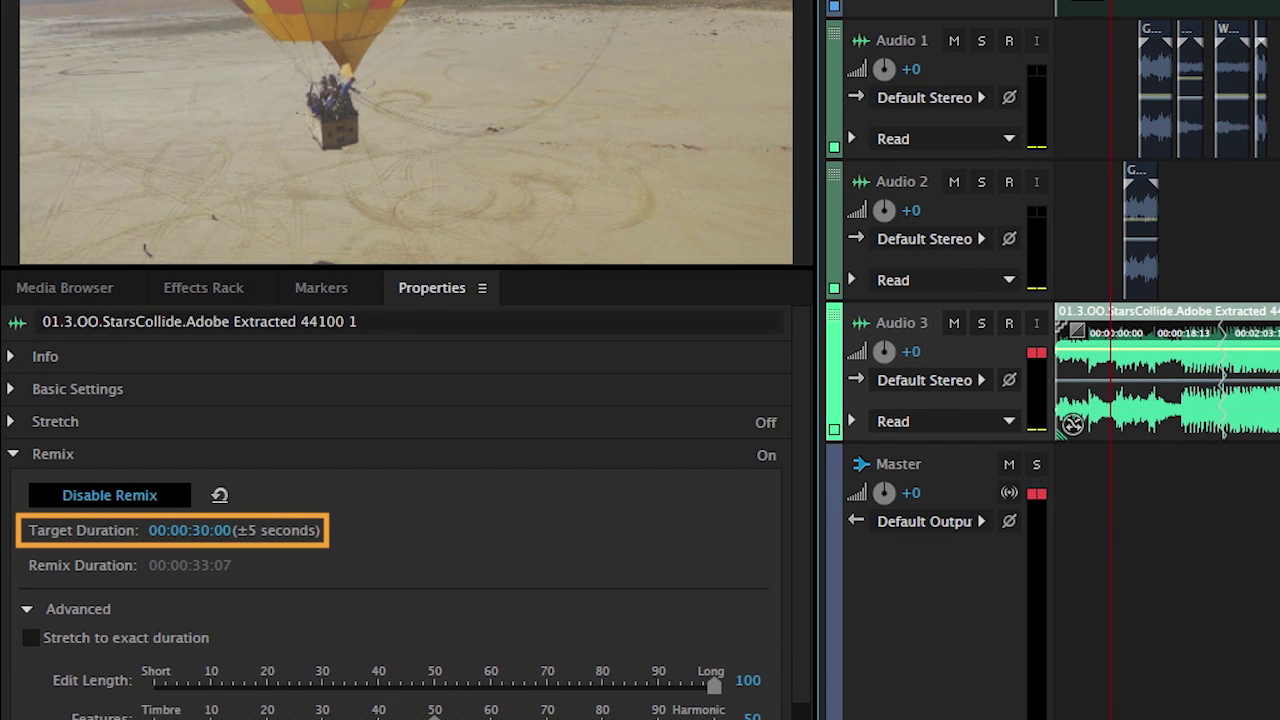
key(=)
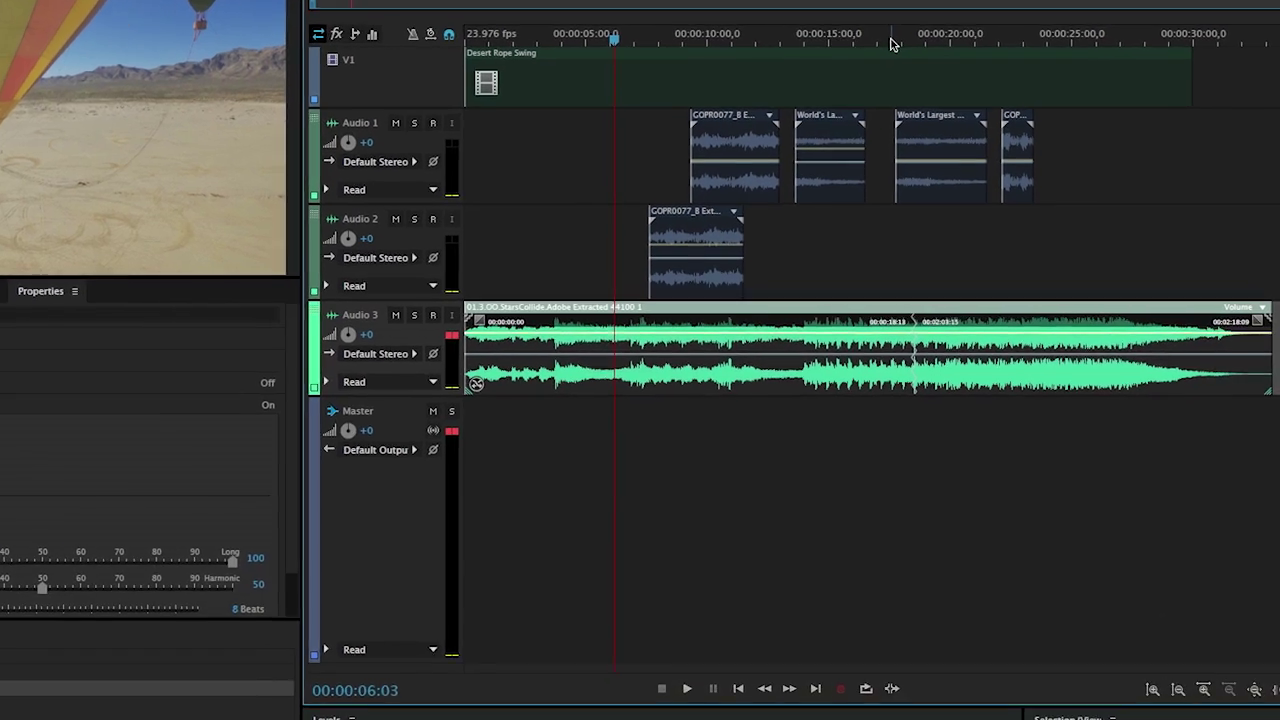
click(893, 43)
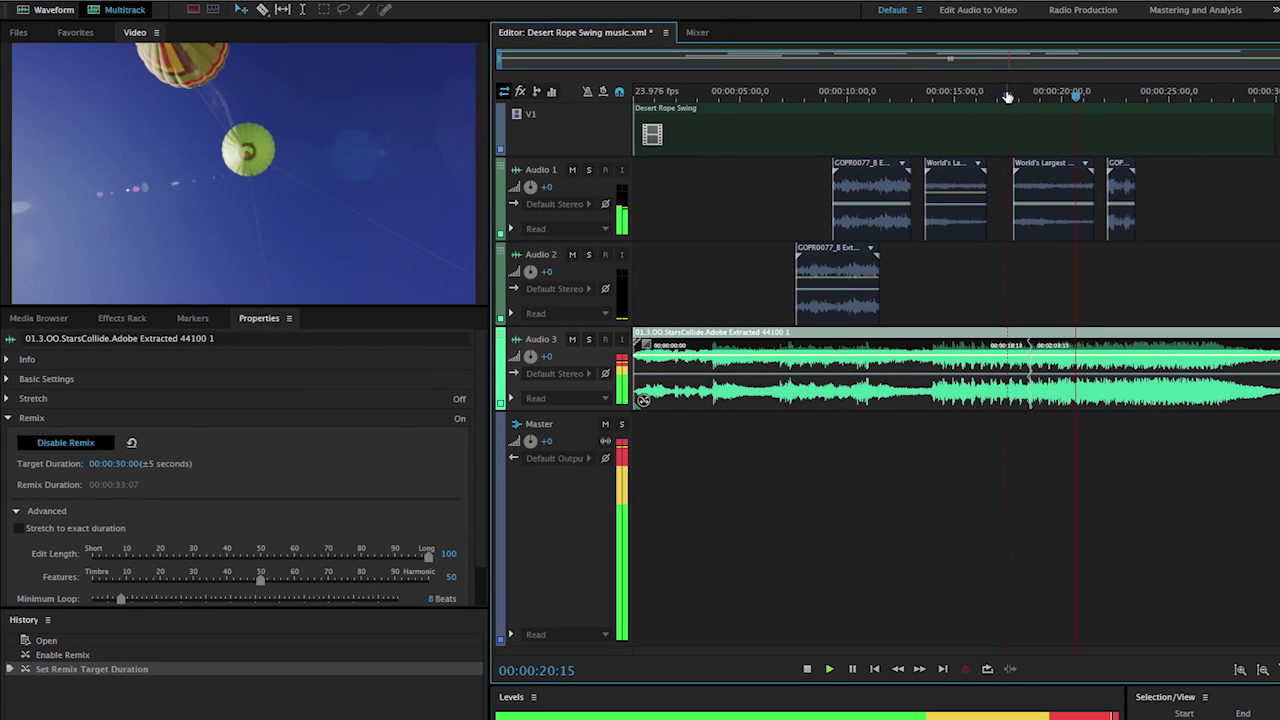
Stop playback and mute the Audio 1 and Audio 2 tracks
key(space)
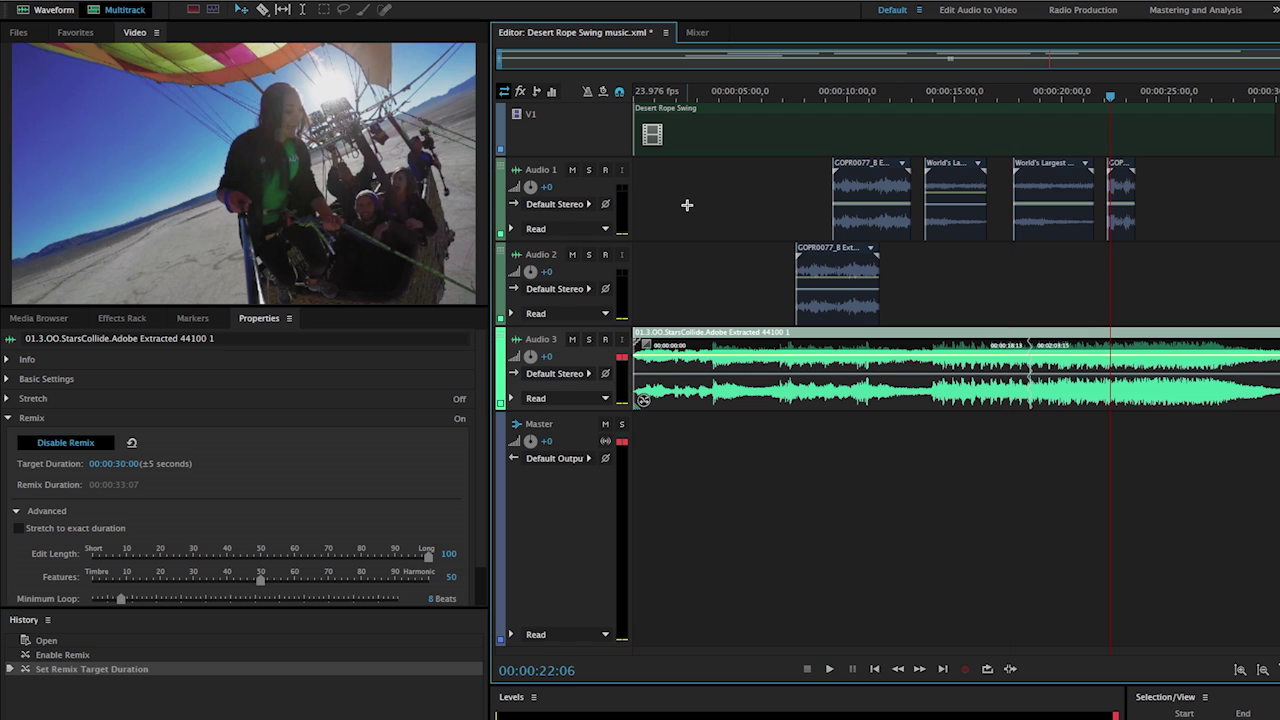
click(572, 170)
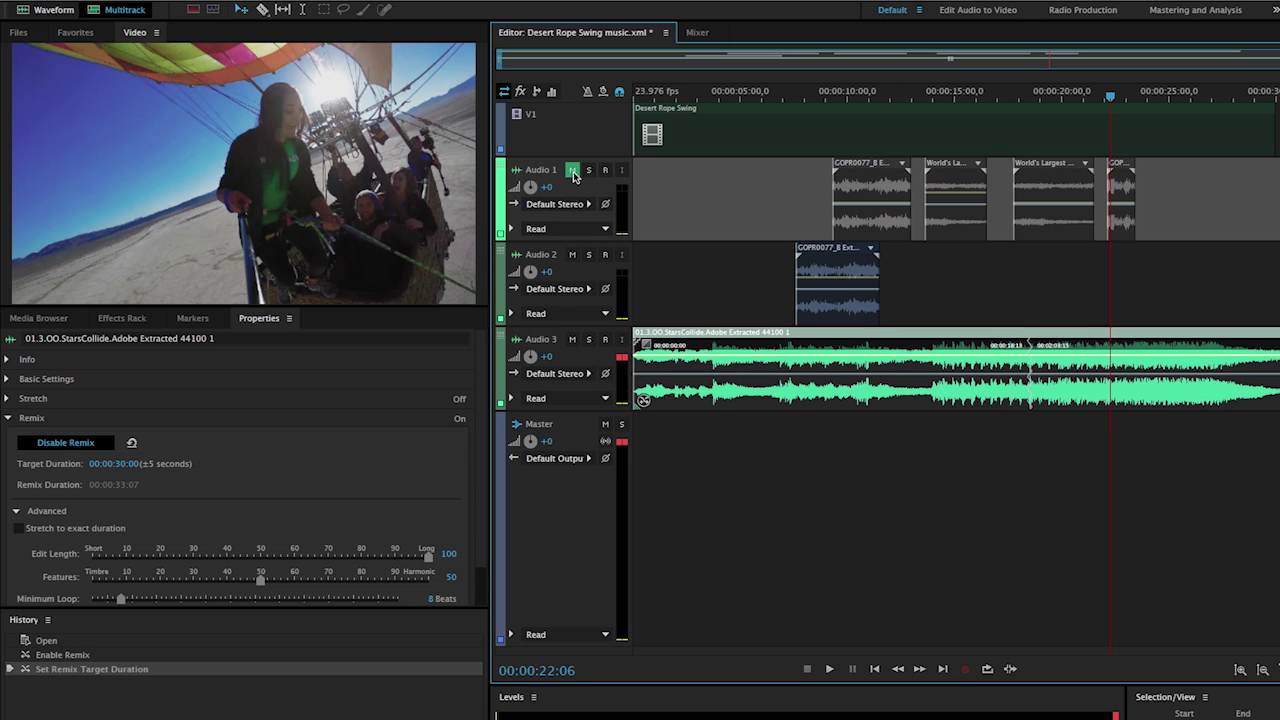
click(572, 255)
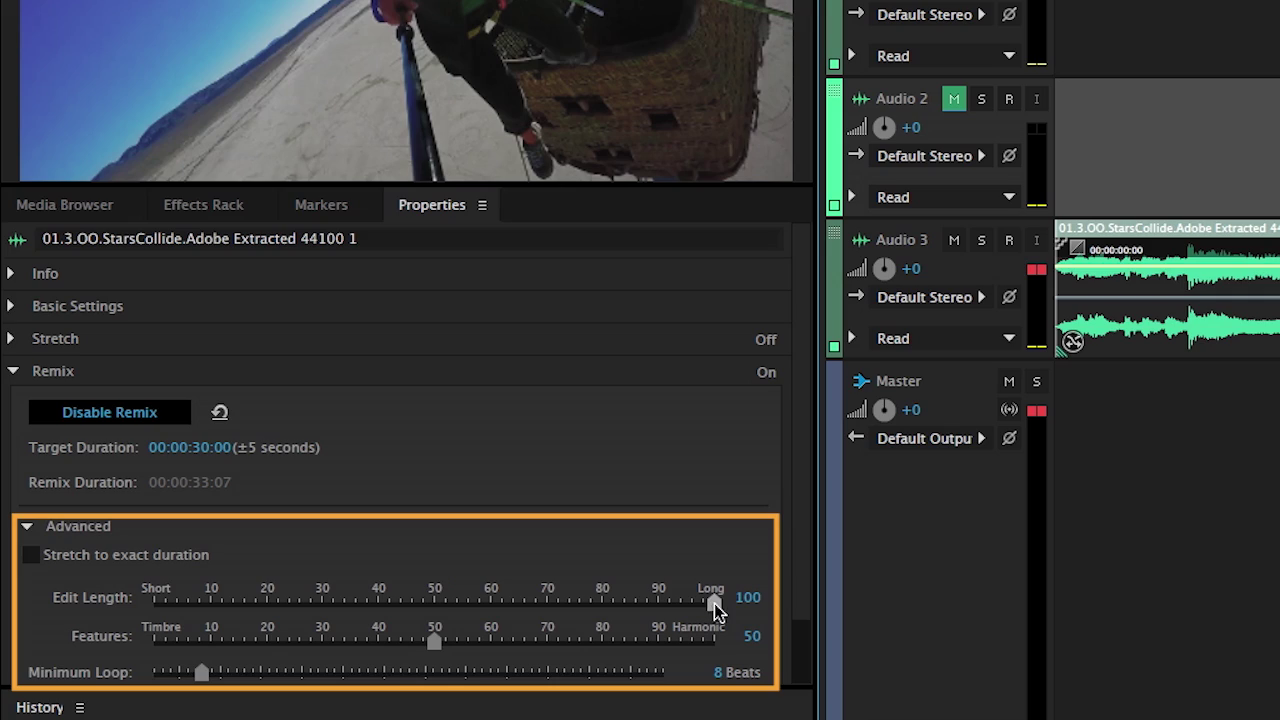
Set the remix Edit Length to 50 and Features to 80, then replay the result
drag(714, 603, 436, 604)
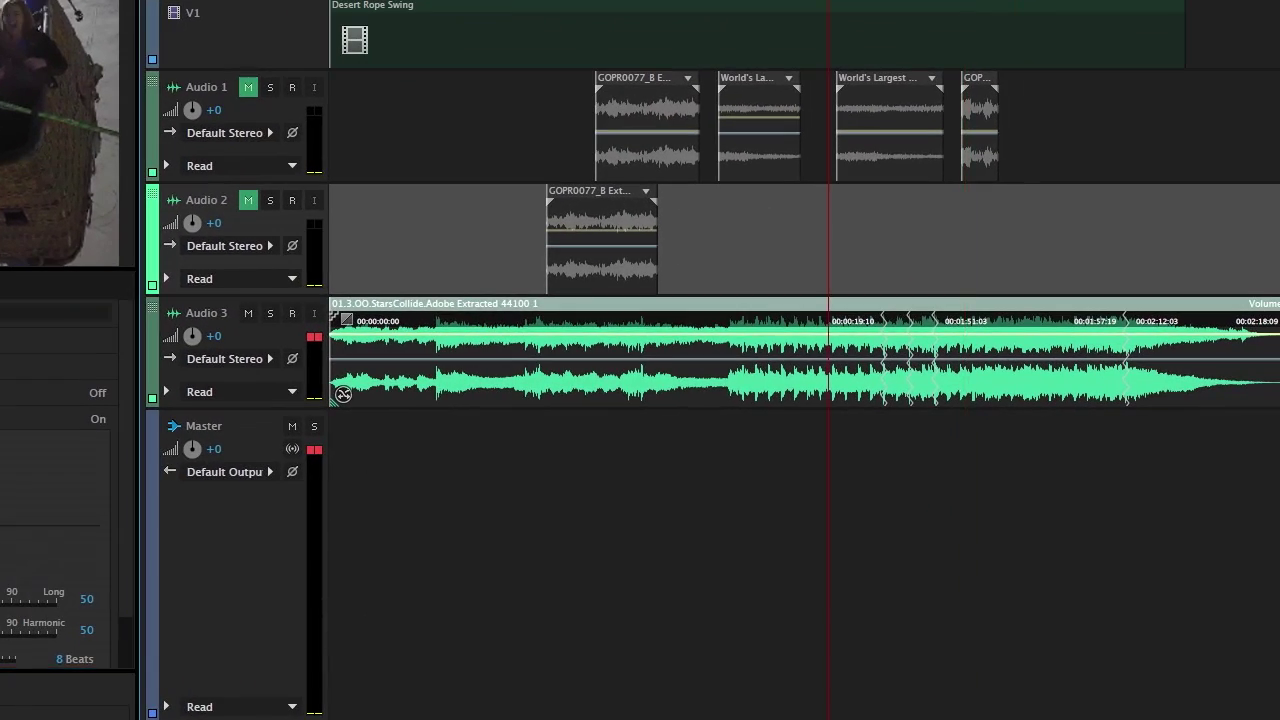
key(space)
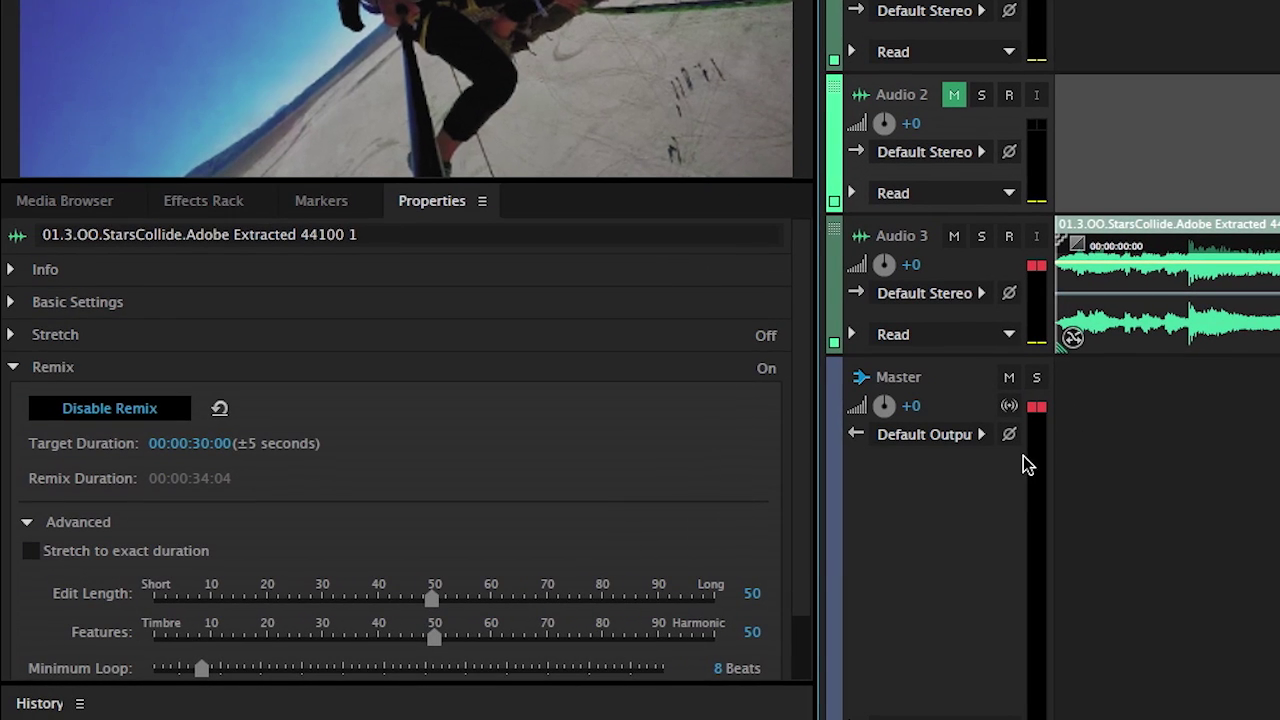
drag(806, 594, 783, 641)
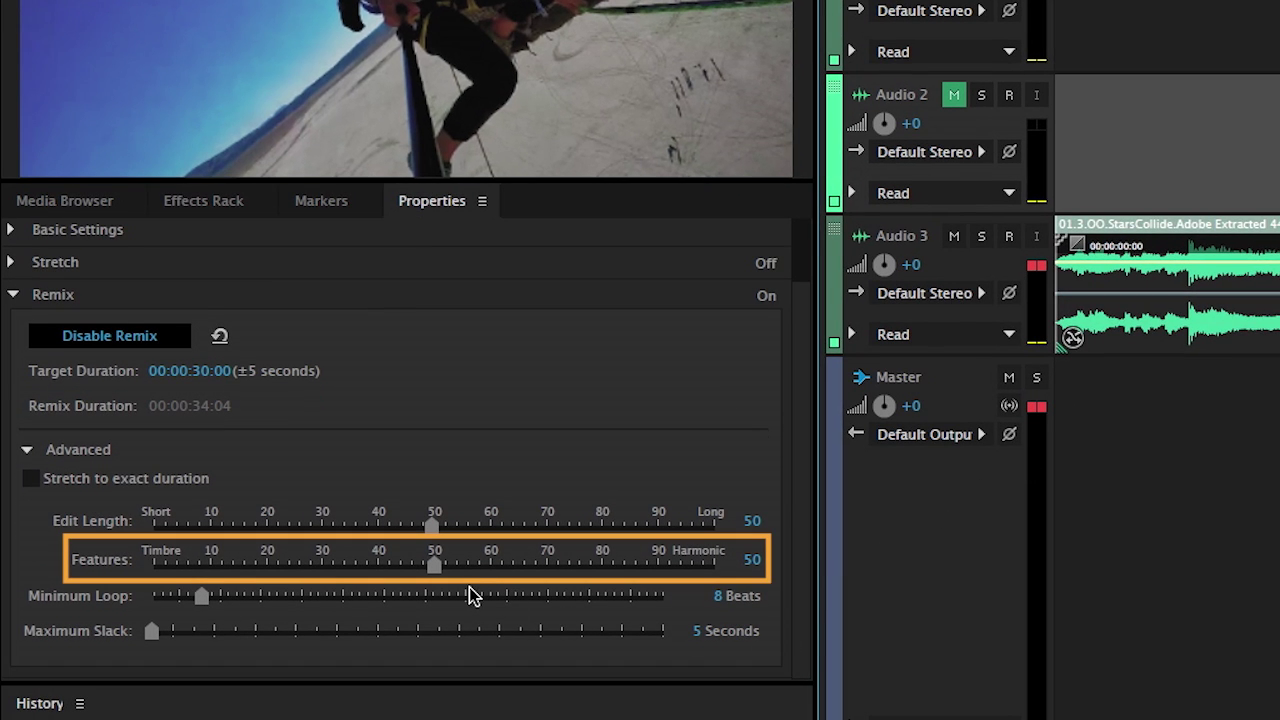
mouse_move(434, 565)
mouse_down()
mouse_move(572, 566)
mouse_move(608, 581)
mouse_up()
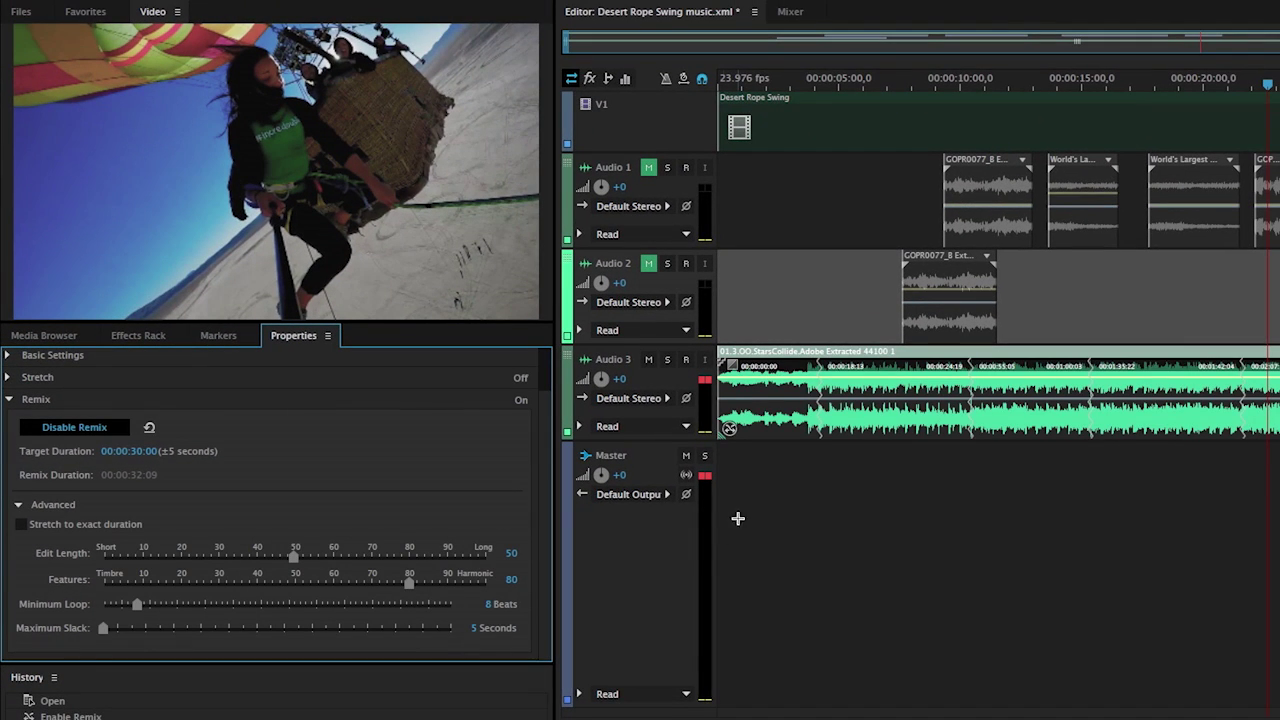
click(782, 84)
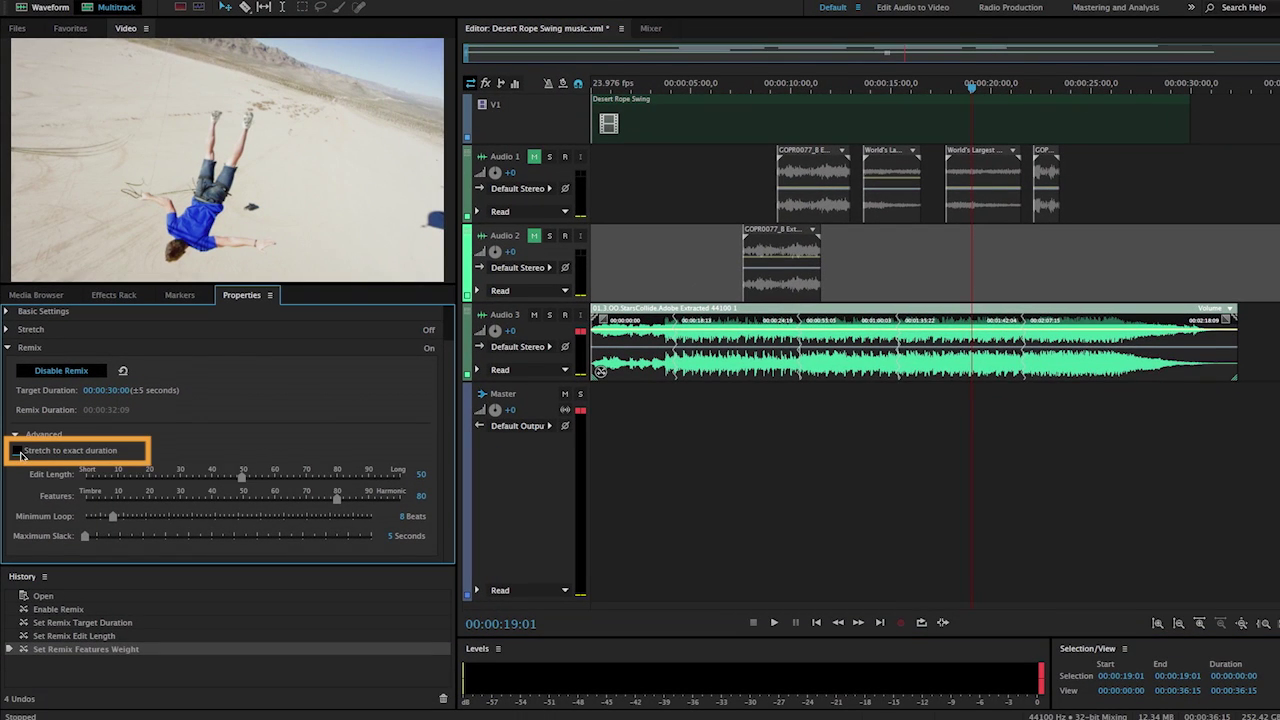
click(20, 454)
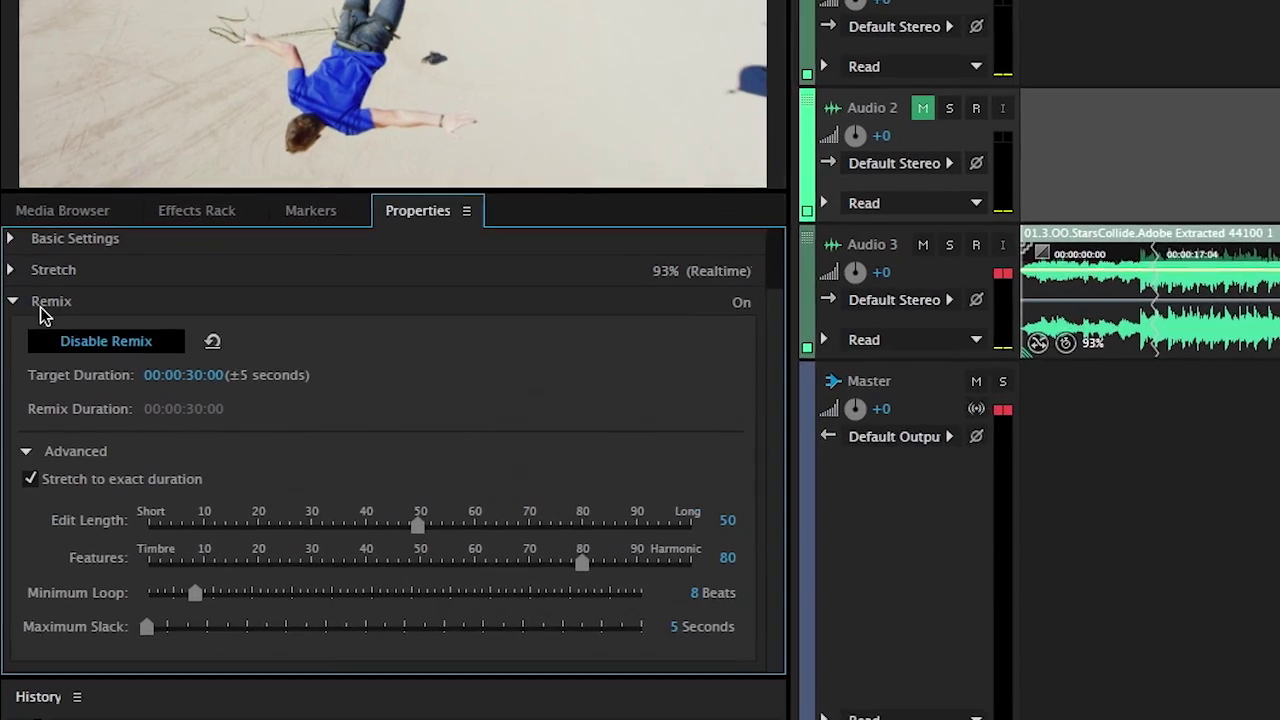
click(8, 330)
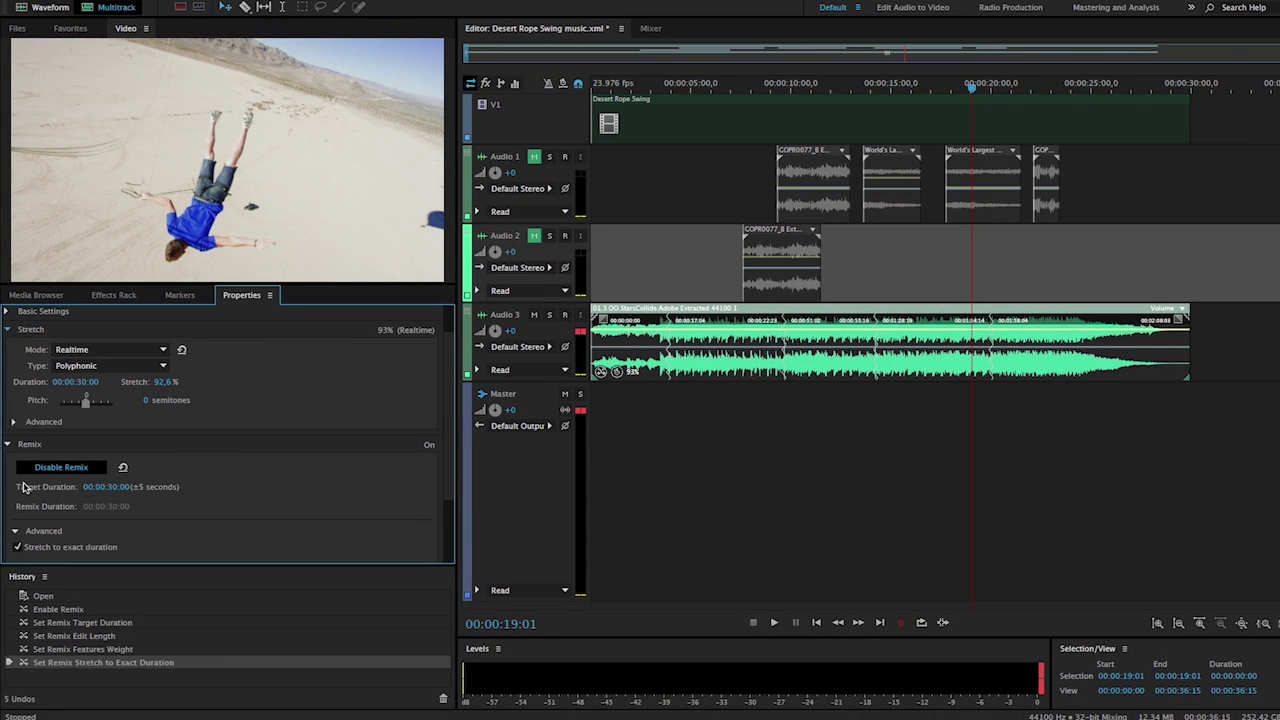
click(6, 331)
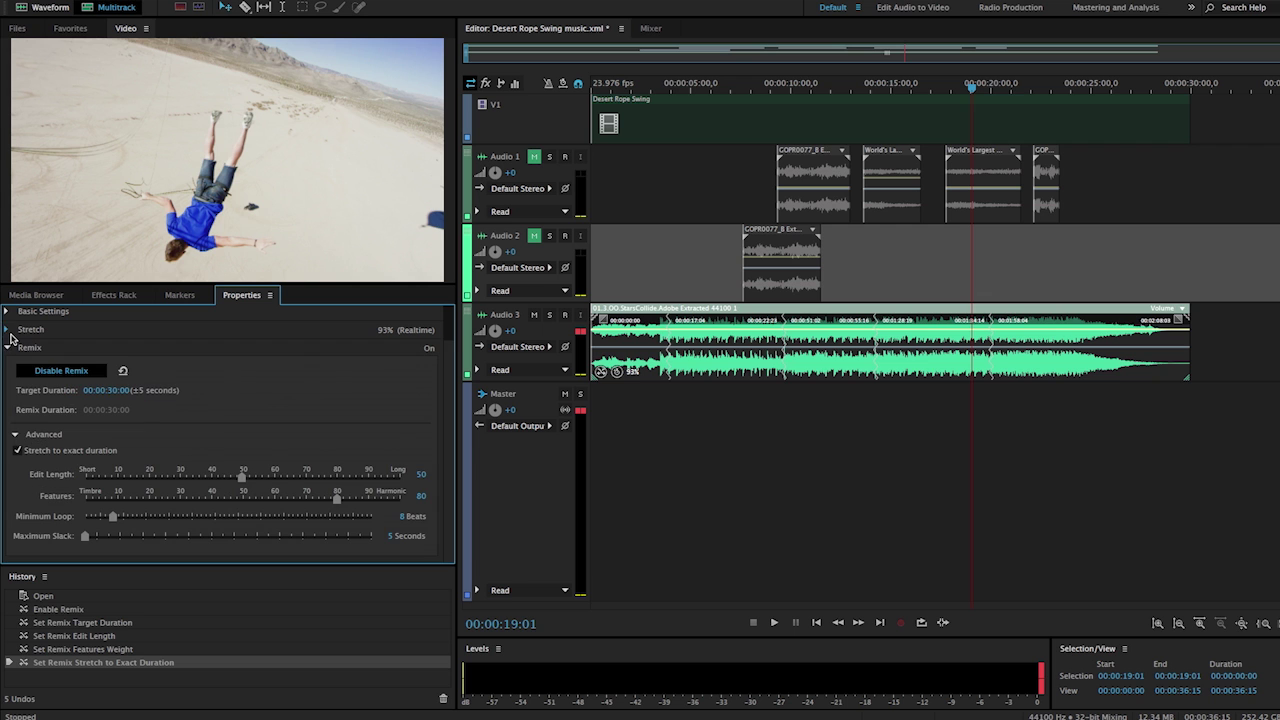
click(18, 451)
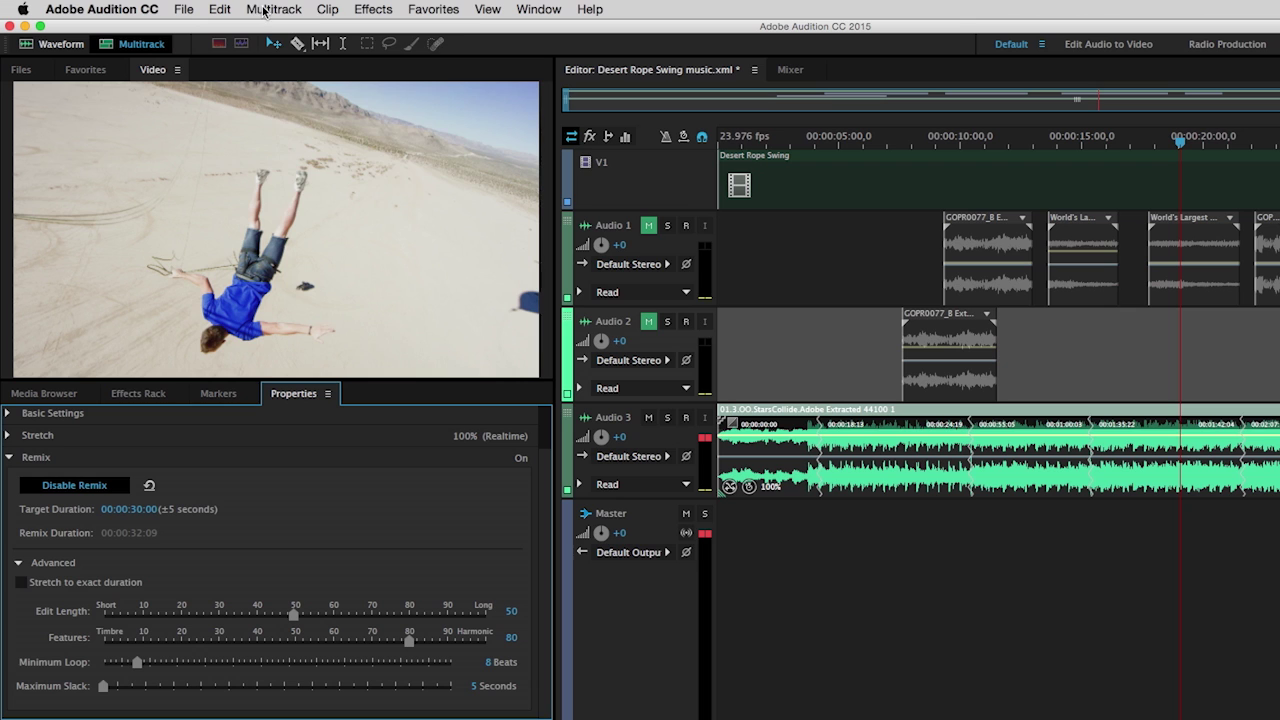
Export the multitrack session to Premiere Pro as a stereo mixdown file
click(265, 10)
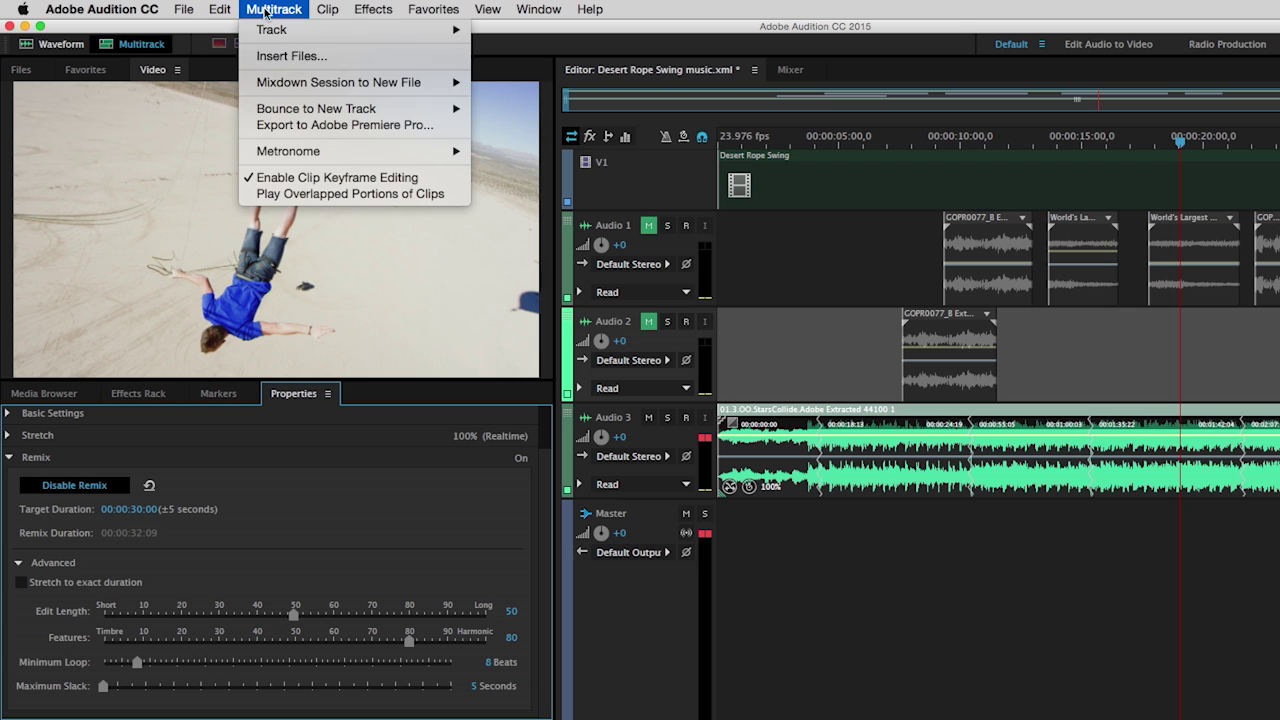
click(337, 125)
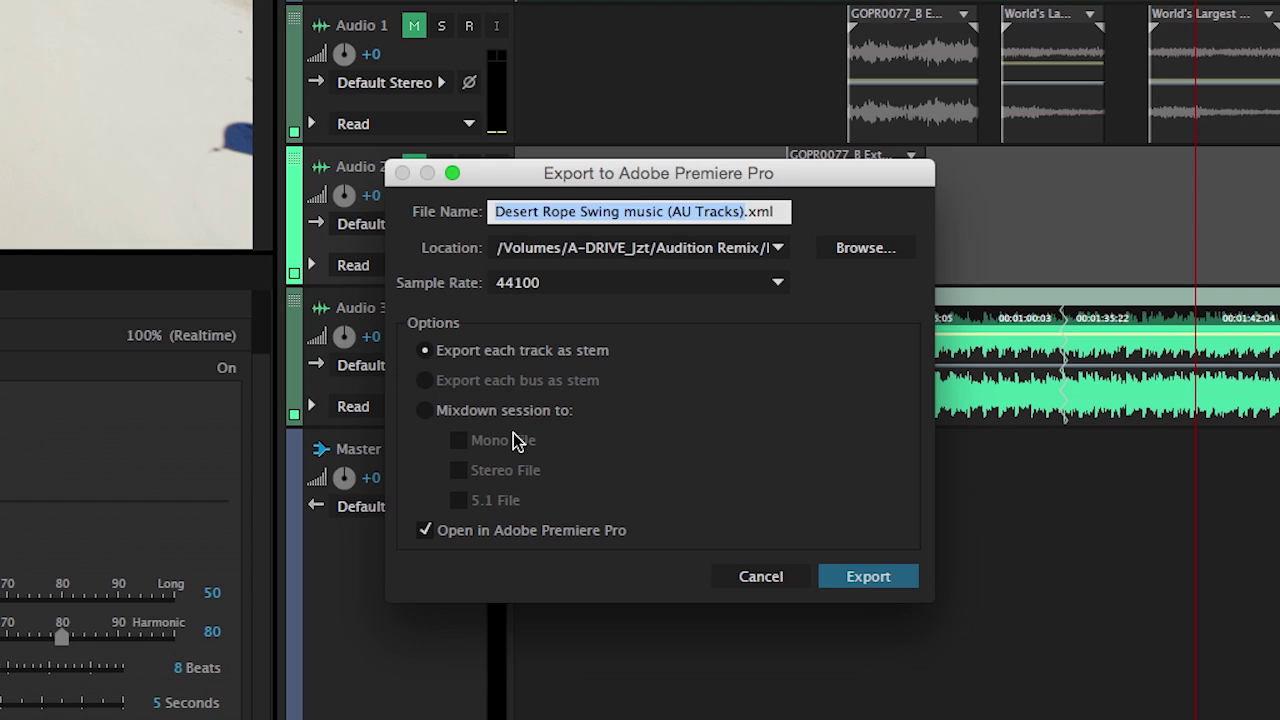
click(499, 410)
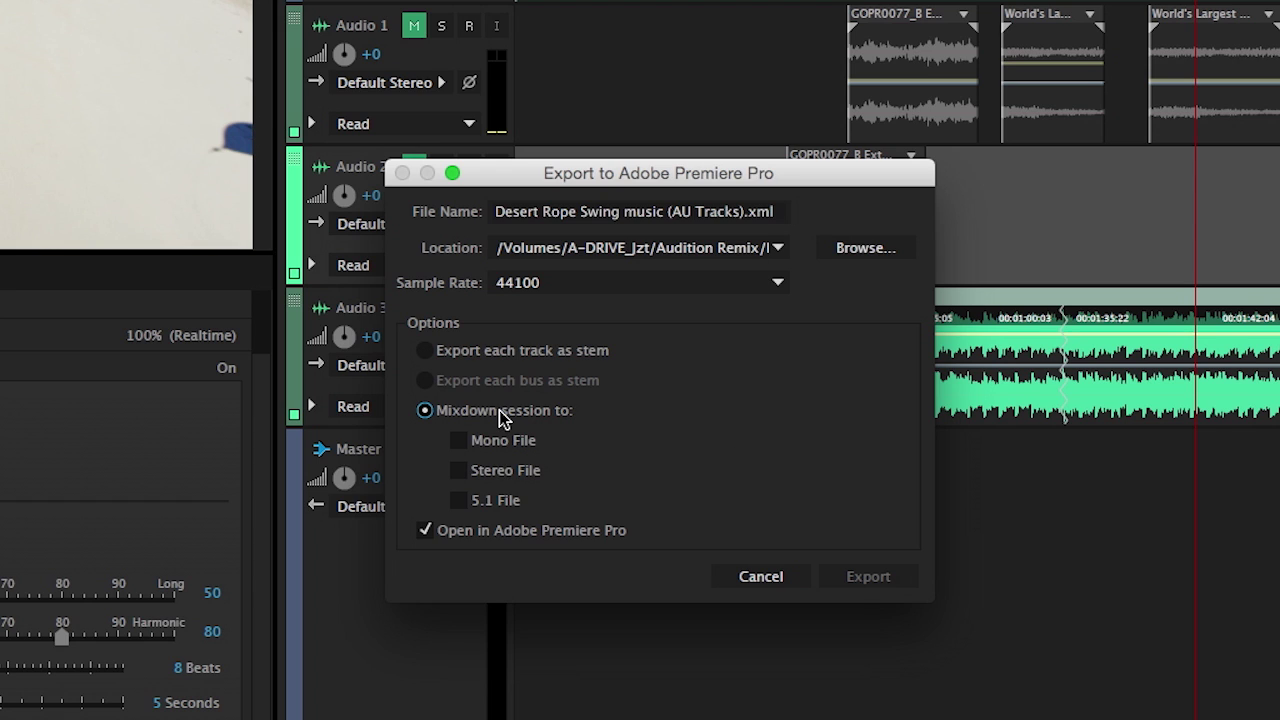
click(499, 472)
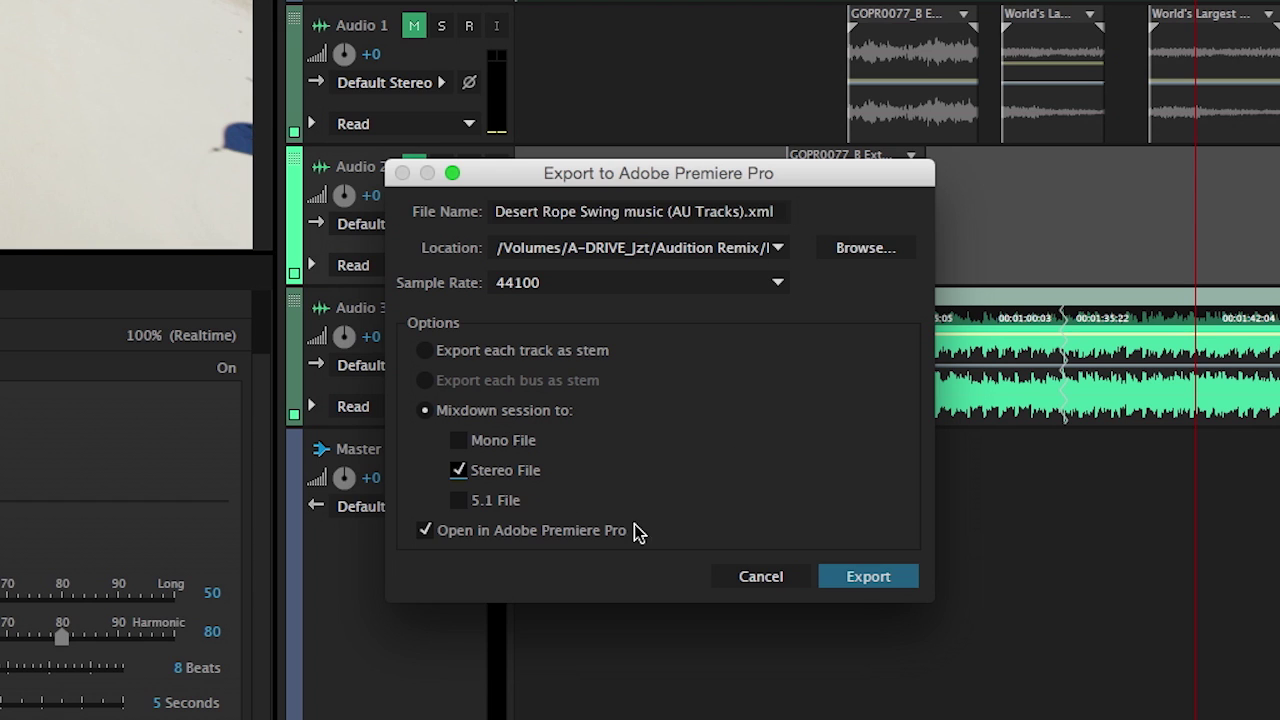
click(855, 584)
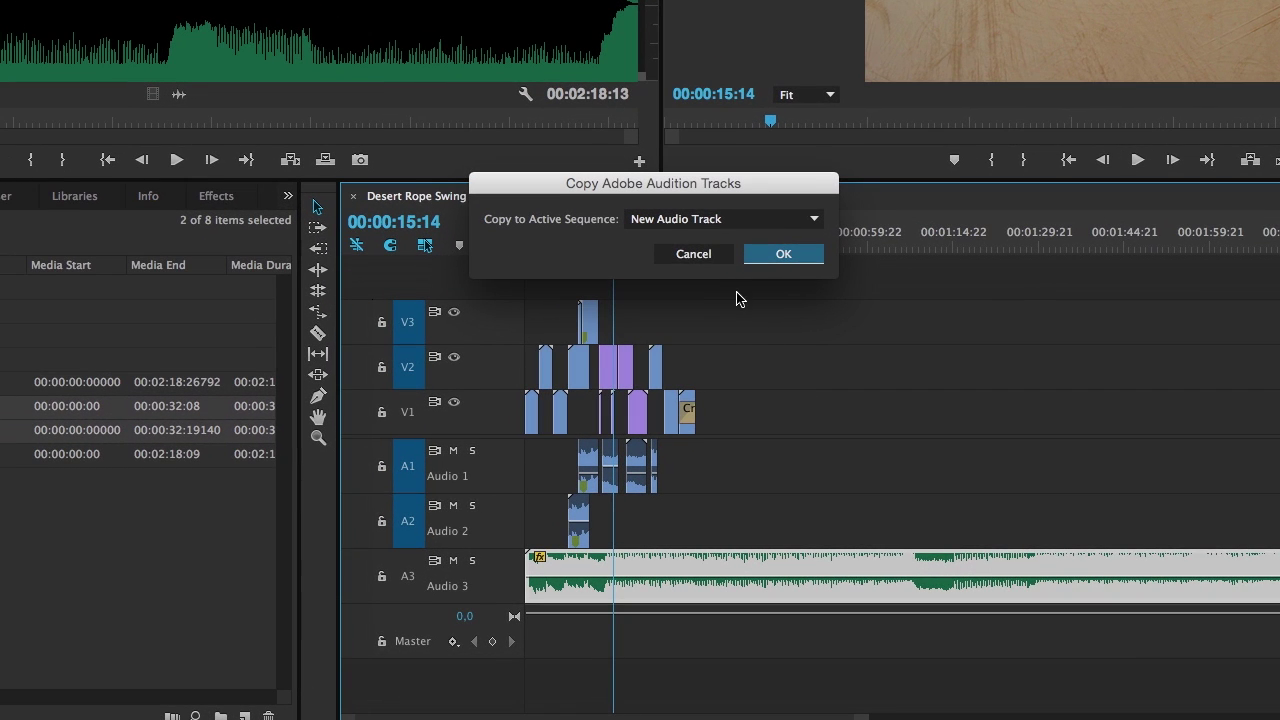
Copy the Audition mixdown onto a new Audio 4 track and make that track taller
click(729, 224)
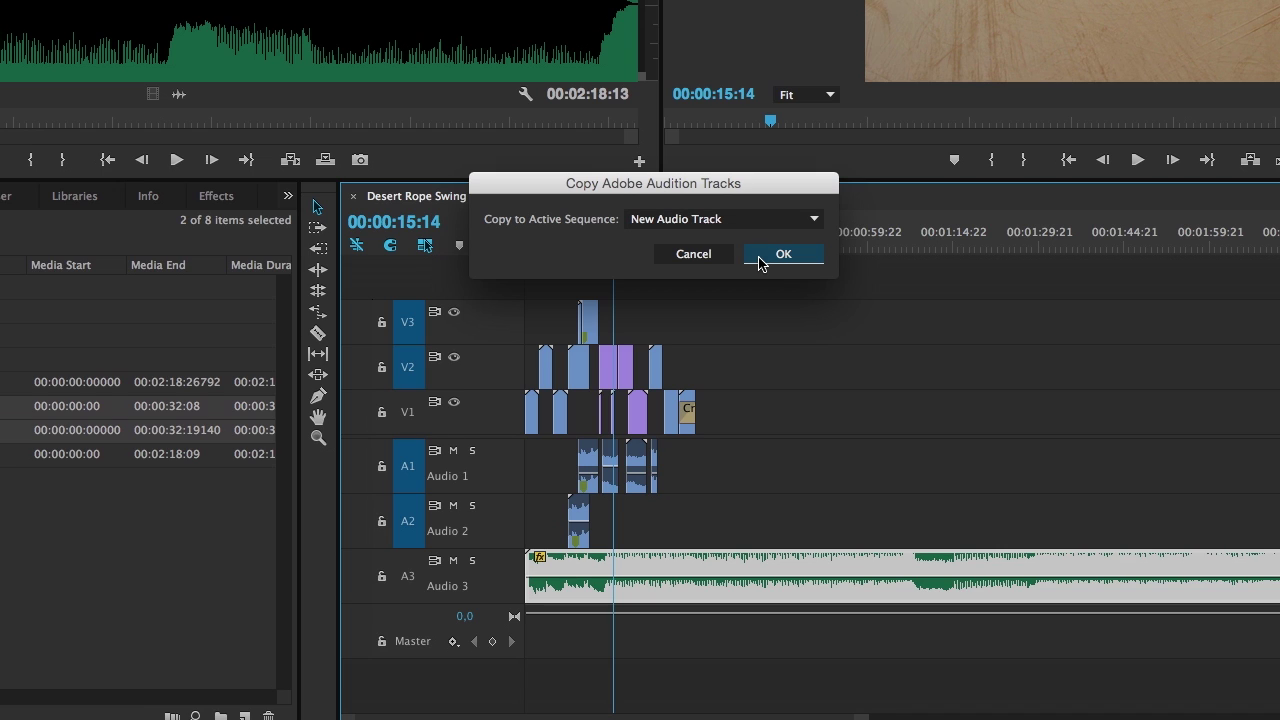
click(759, 258)
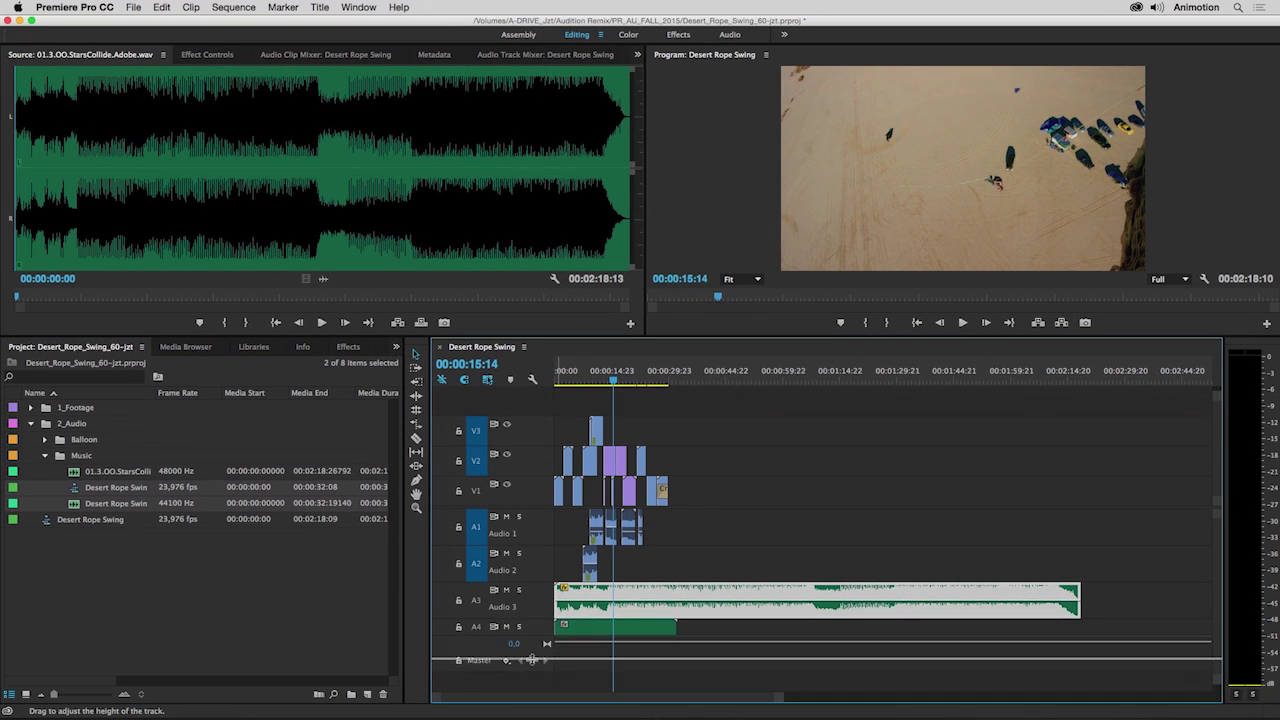
drag(527, 641, 531, 662)
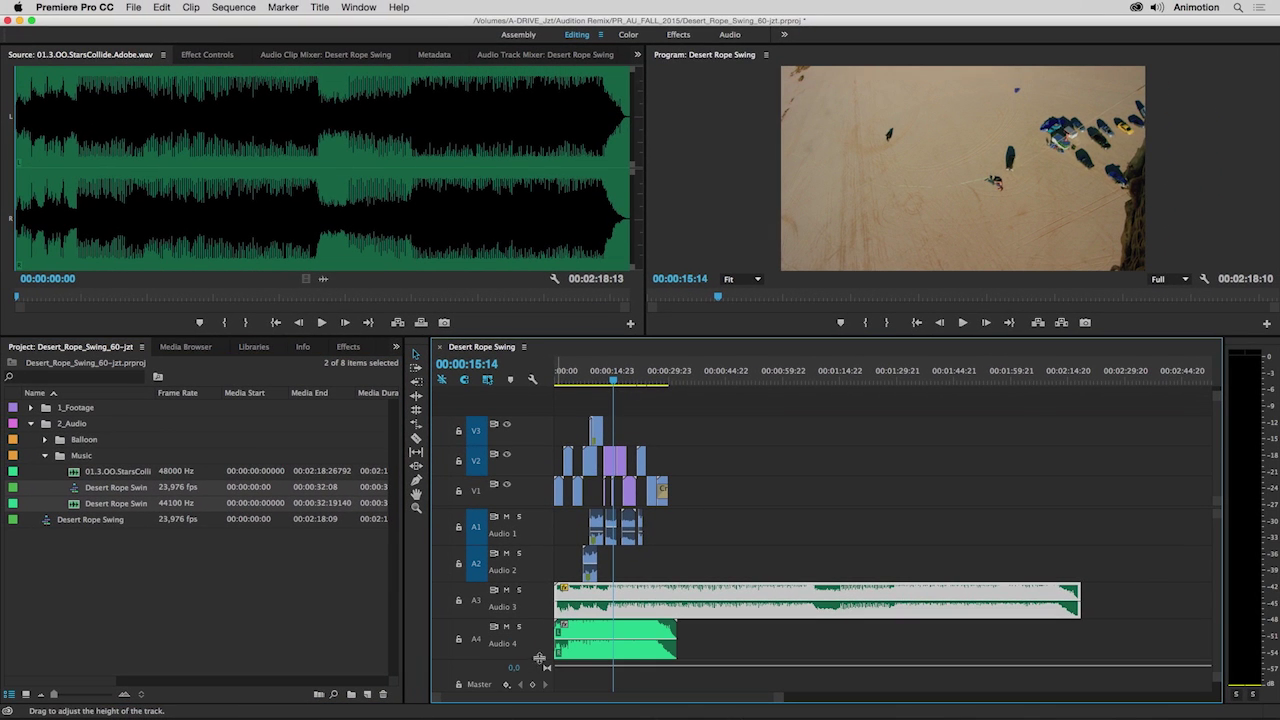